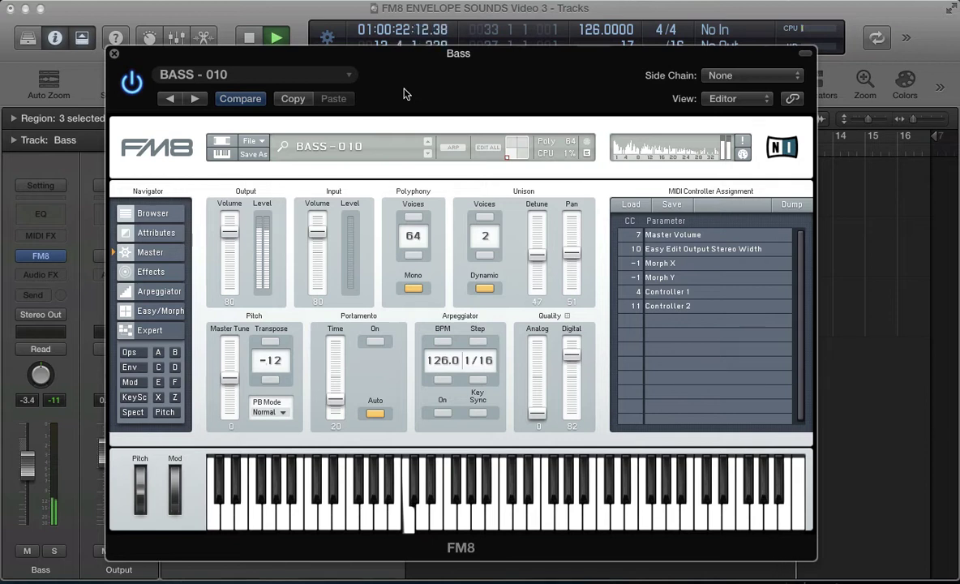
Step: Stop the BASS - 010 playback and show its Easy/Morph page with timbre and amplitude envelopes
key("space")
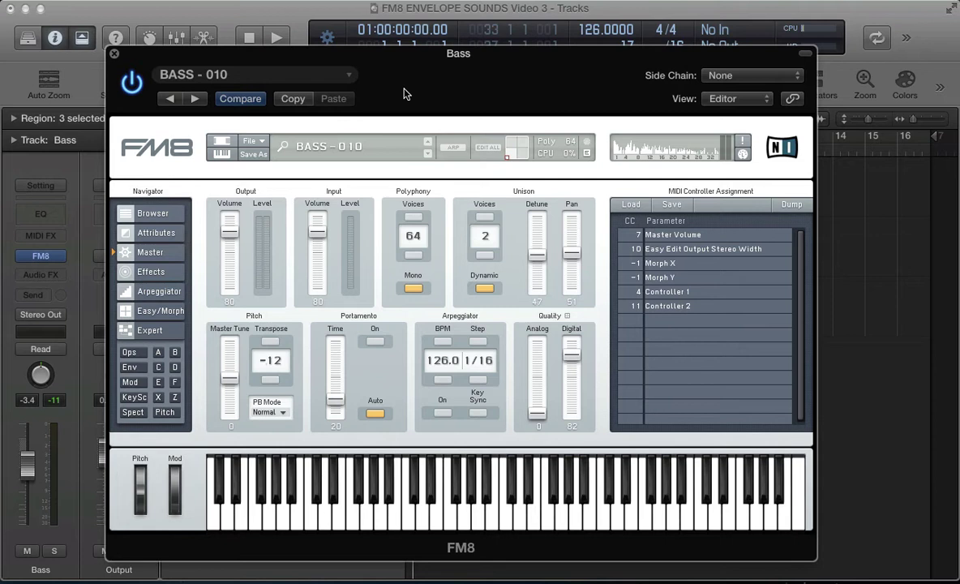
left_click(130, 369)
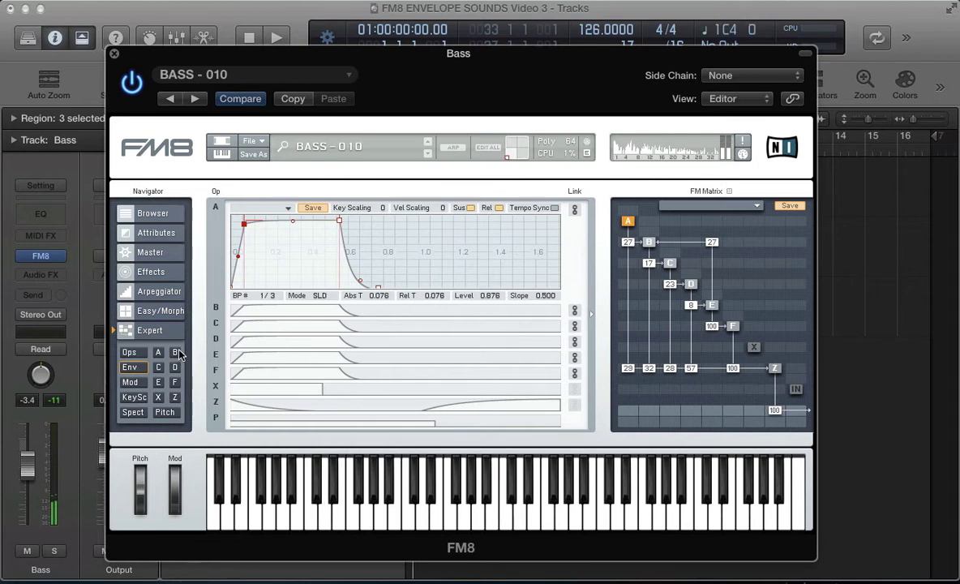
left_click(158, 313)
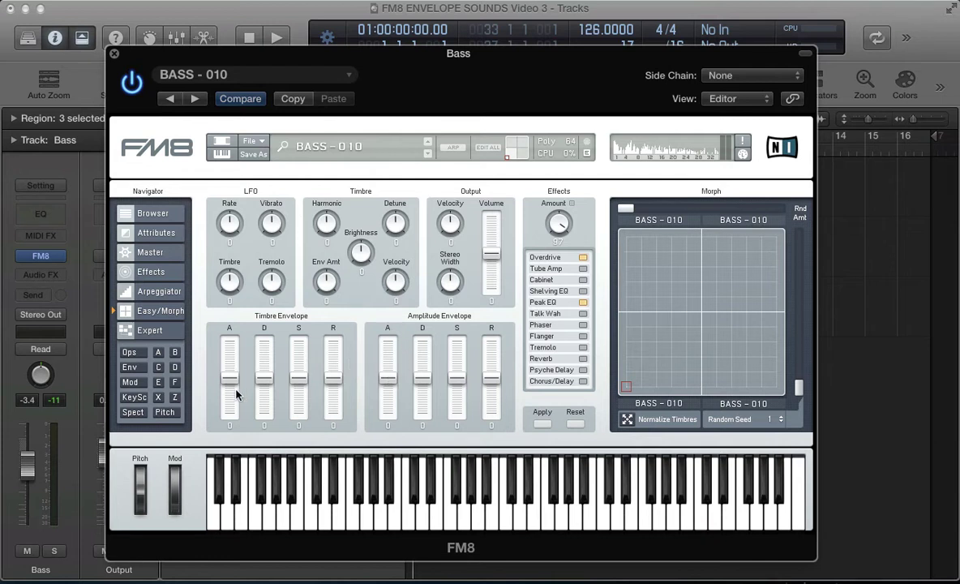
Step: Create a NewSound patch, remove F's direct output, and route F→Z and Z→output at 100
left_click(248, 141)
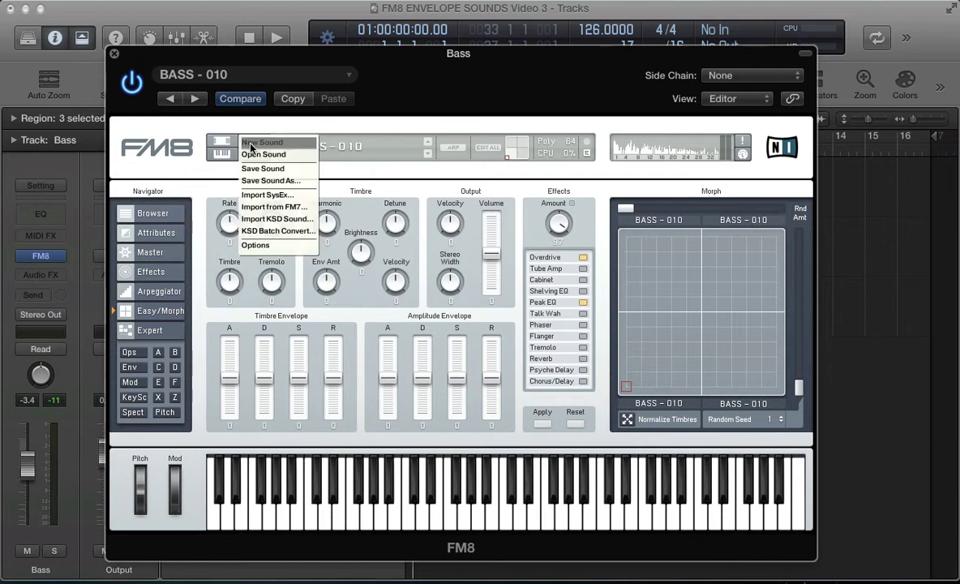
left_click(251, 147)
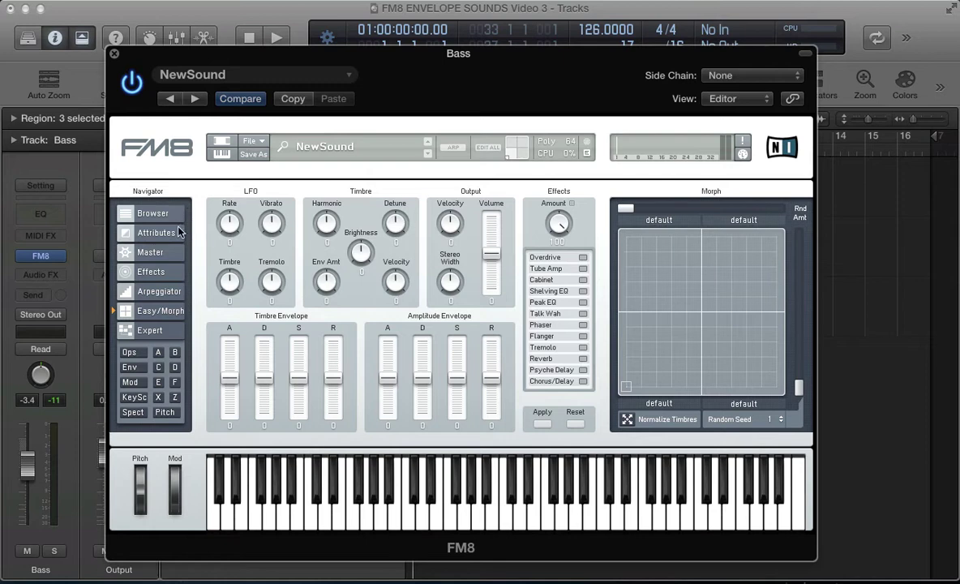
left_click(131, 352)
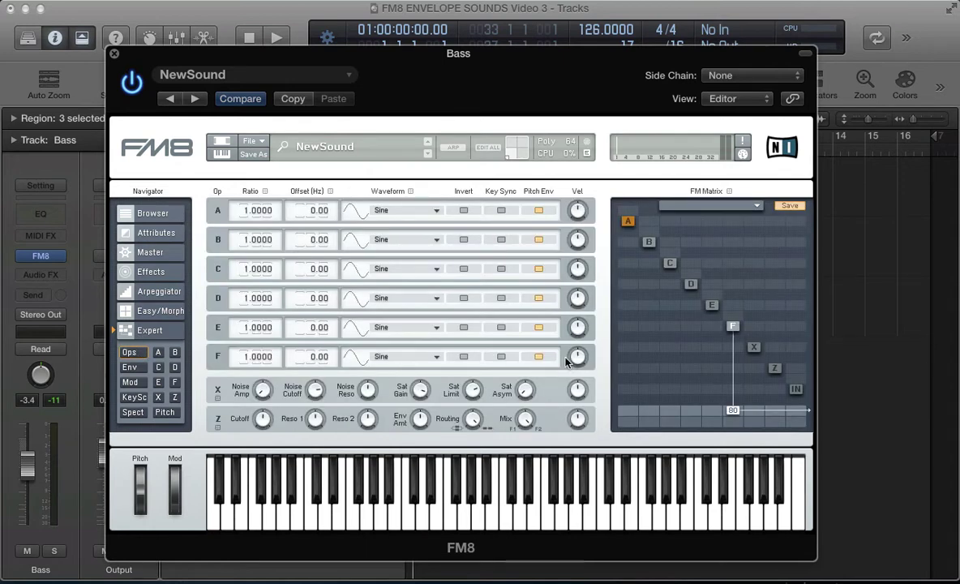
left_click_drag(732, 411, 734, 416)
left_click_drag(734, 364, 734, 280)
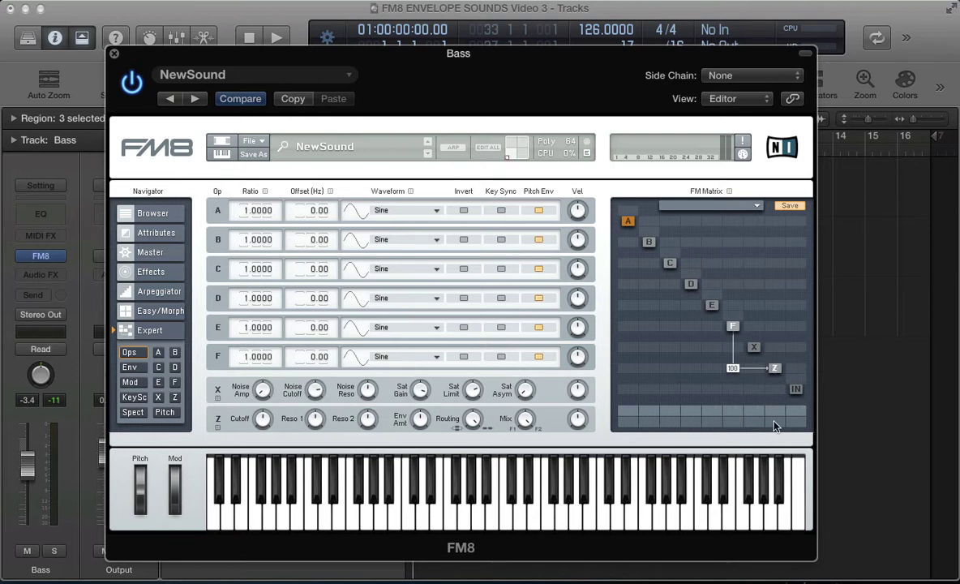
left_click_drag(774, 424, 727, 368)
Step: Audition a note, then make operator F a key-synced Sawtooth
left_click(371, 502)
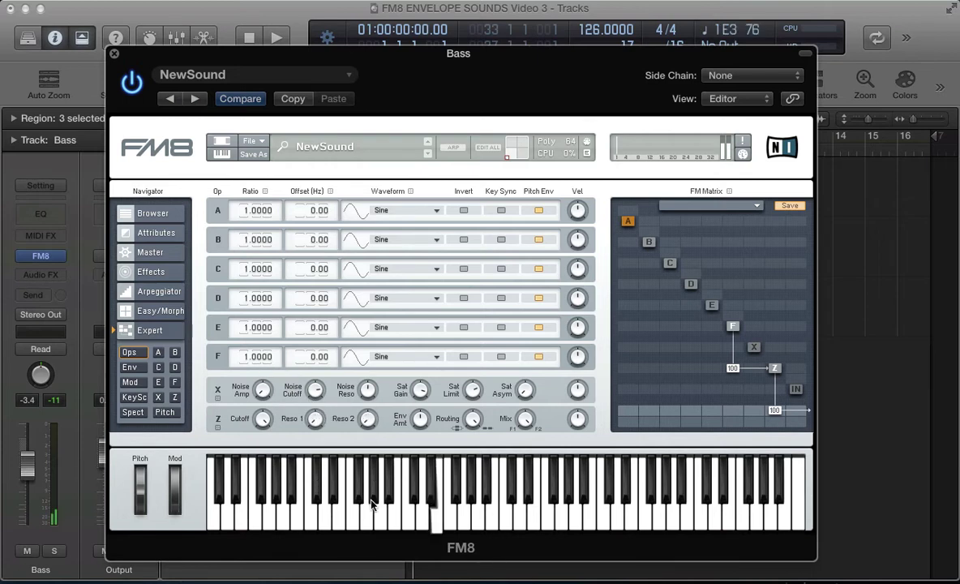
left_click(385, 361)
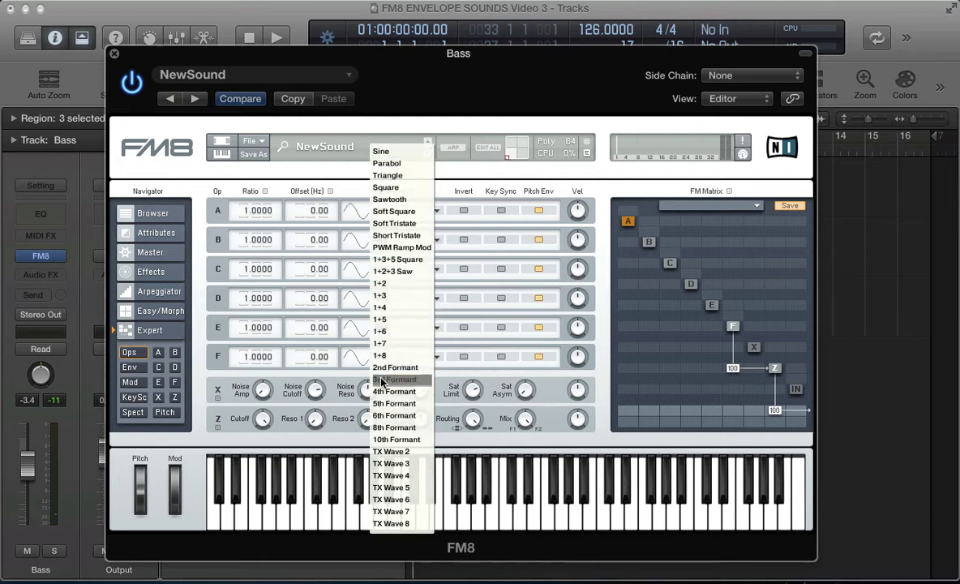
left_click(385, 205)
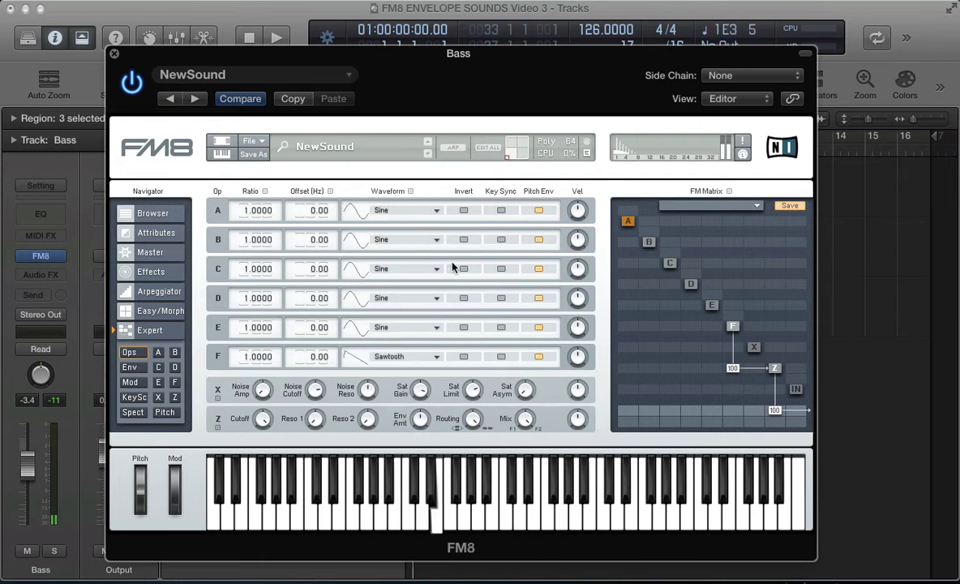
left_click(501, 355)
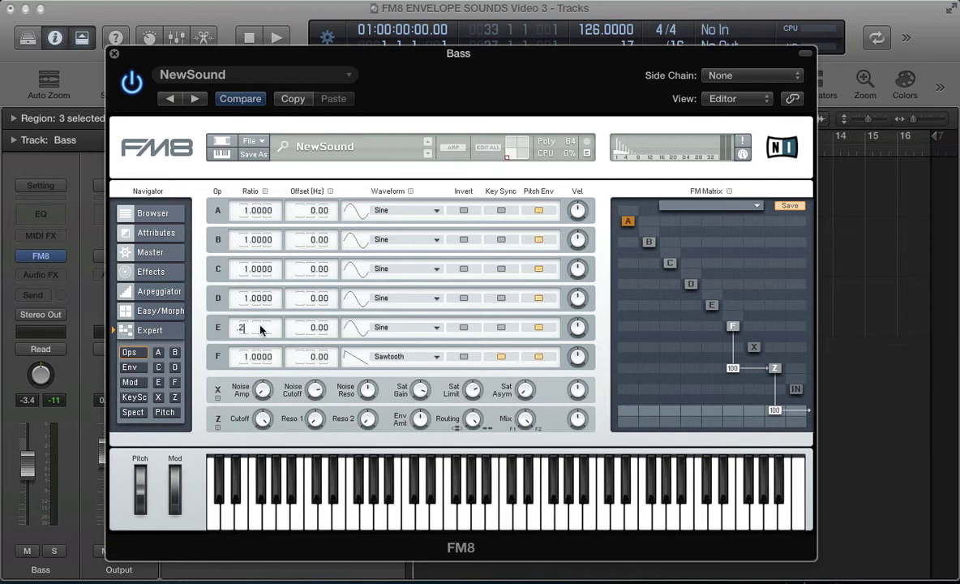
Step: Set operator E to ratio 0.25 as a key-synced Sawtooth
type("0.25")
key("Return")
left_click(368, 326)
left_click(385, 189)
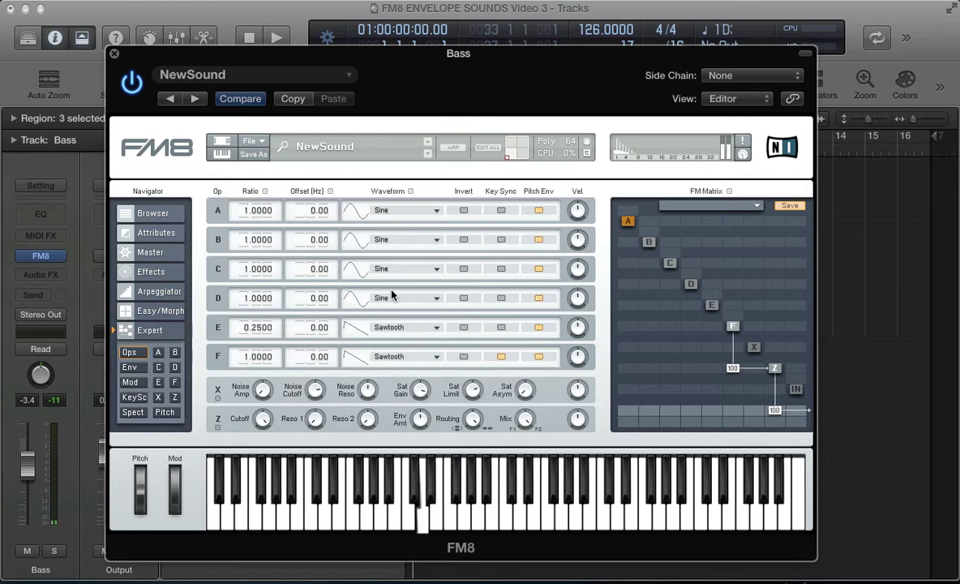
left_click(497, 327)
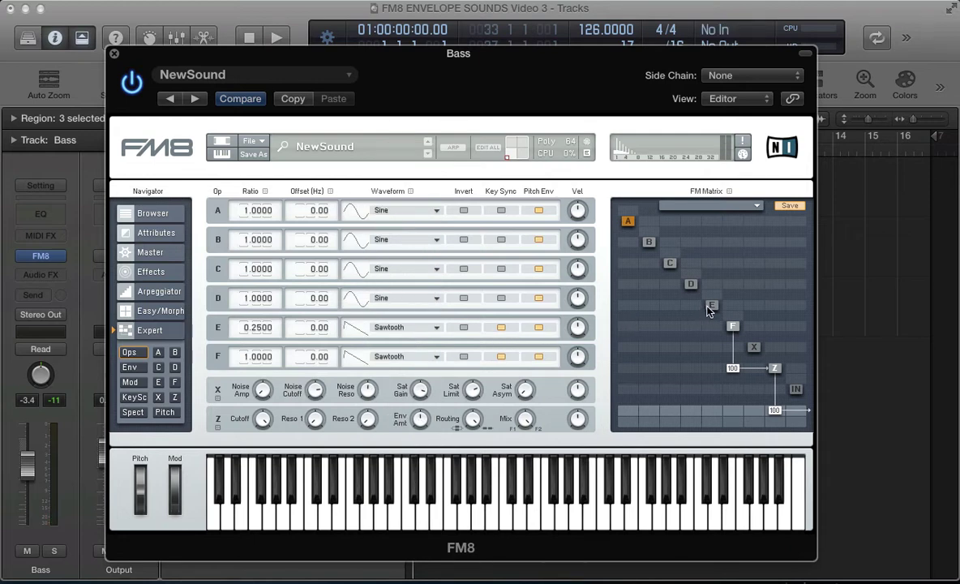
Step: Route E into F, D into E and D into the filter, detuning E and D downward
left_click_drag(710, 332, 700, 261)
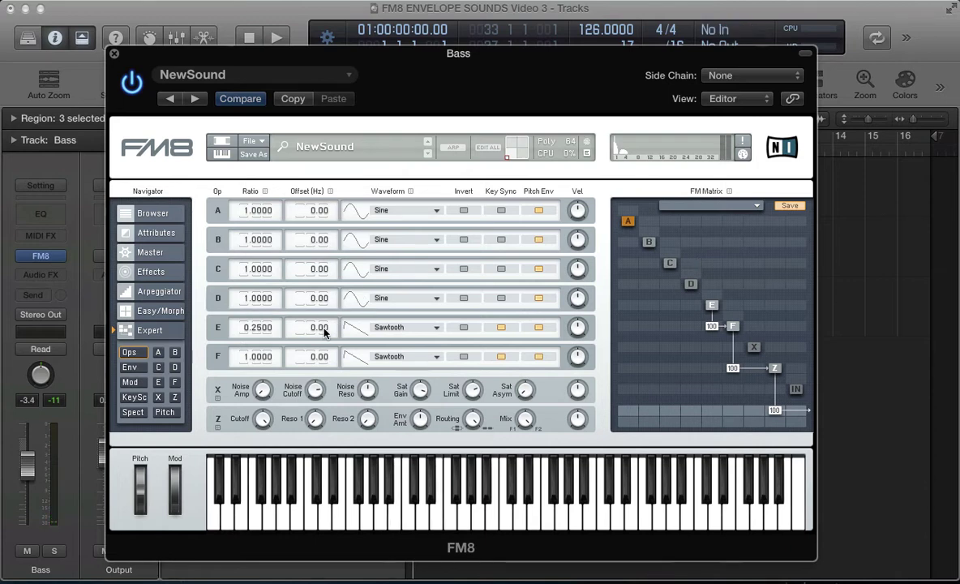
left_click_drag(311, 327, 324, 340)
left_click_drag(694, 311, 698, 308)
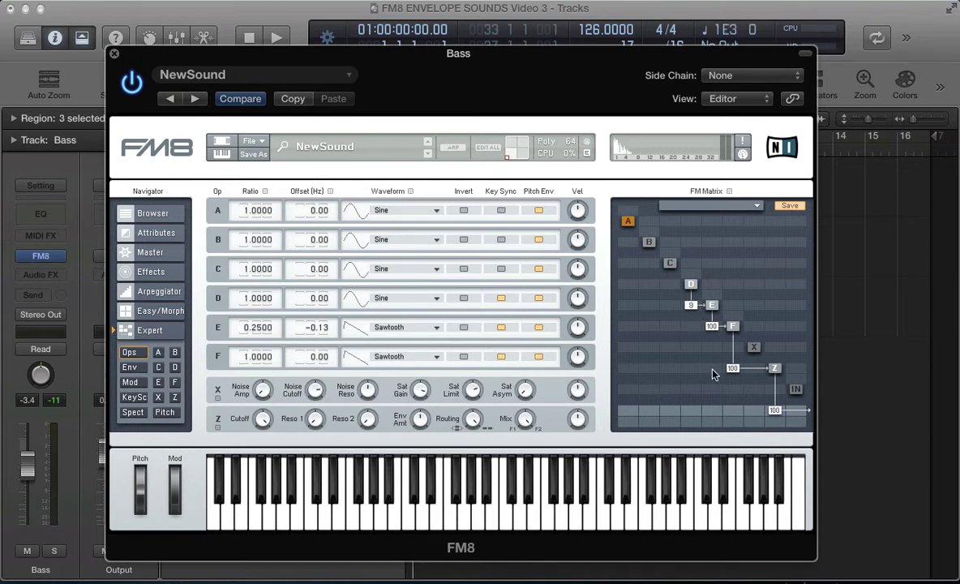
left_click_drag(687, 368, 702, 335)
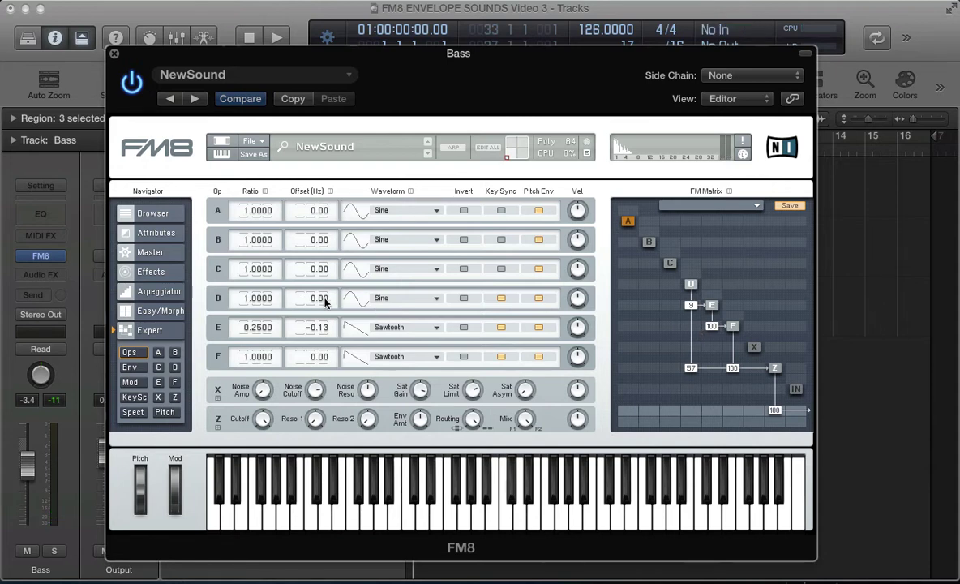
left_click_drag(324, 301, 328, 333)
Step: Set operator C to ratio 0.5, offset 0.5 Hz, key sync on, and send it into the filter
type("0.5")
key("Return")
type("0.5")
key("Return")
left_click(502, 270)
left_click_drag(668, 376, 676, 352)
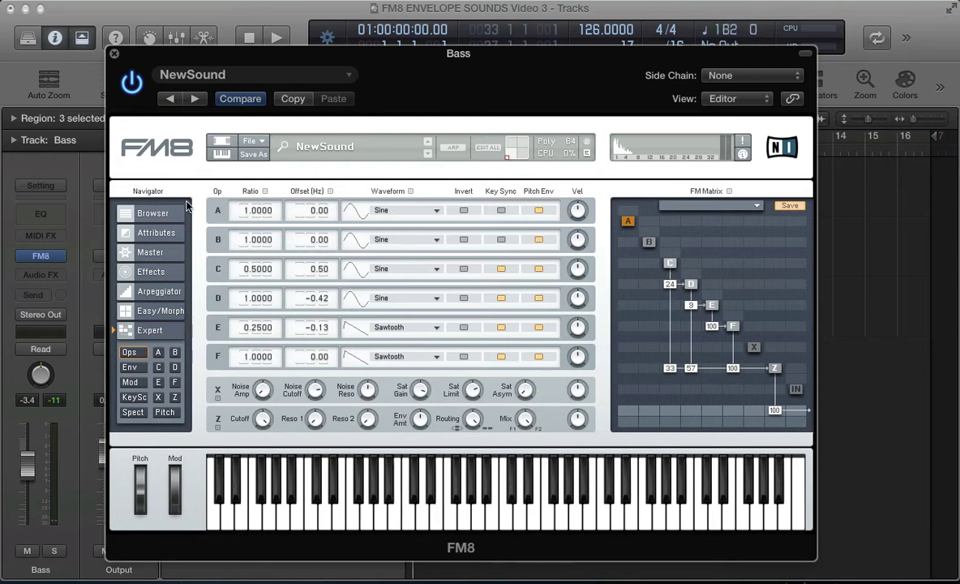
Step: Give operator B ratio 2, the 1+5 waveform and key sync; route B→C 17, B→Z 40, feedback into B 27
left_click_drag(235, 244, 235, 231)
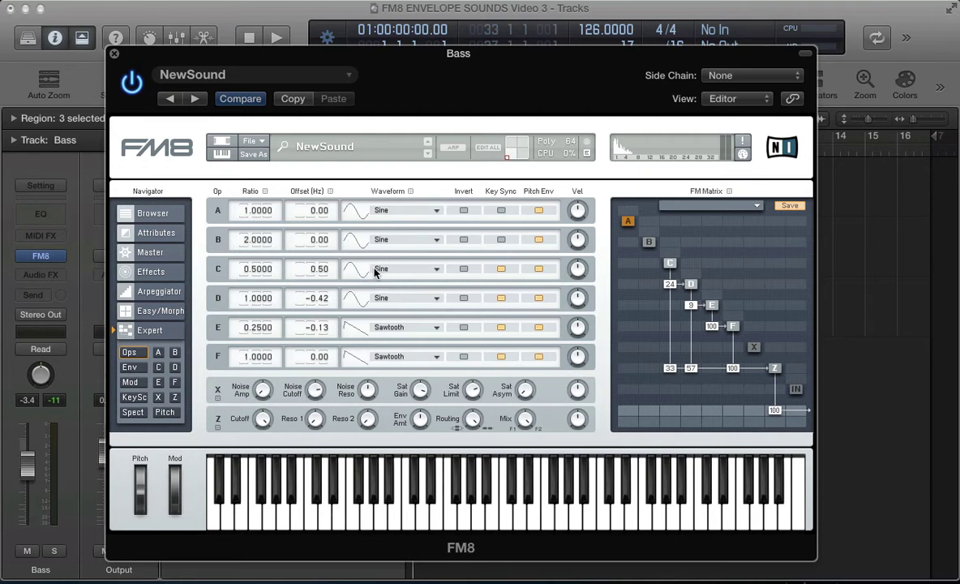
left_click(376, 245)
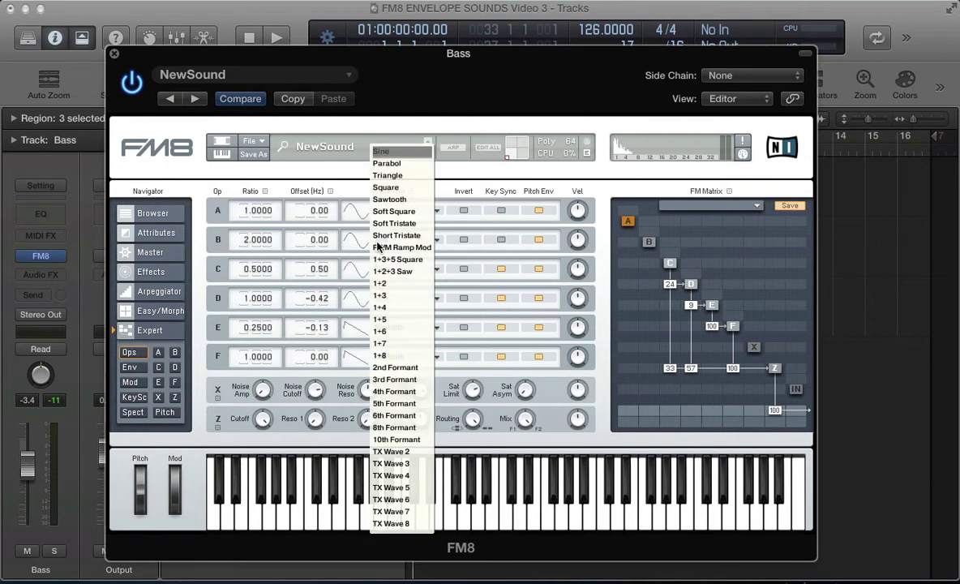
left_click(380, 325)
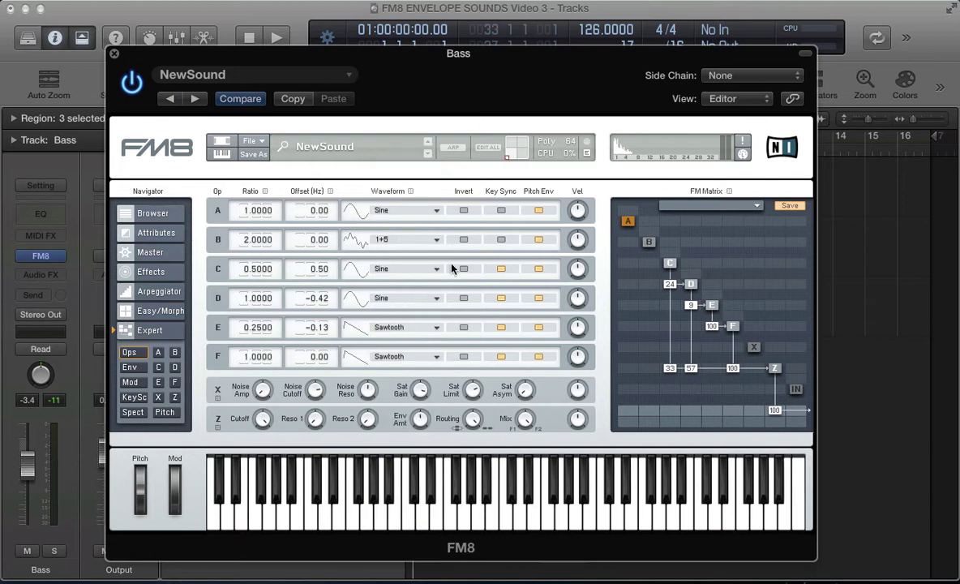
left_click(501, 240)
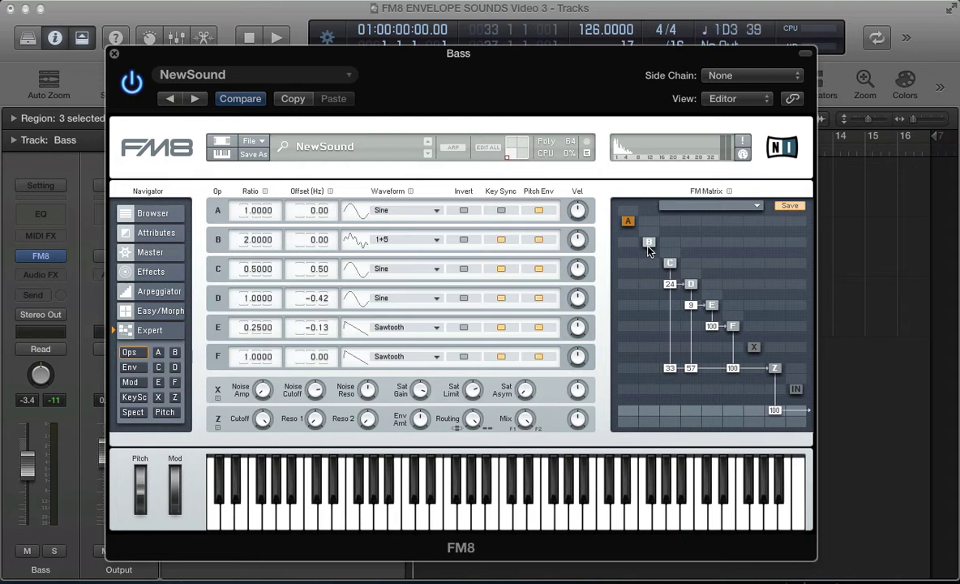
left_click_drag(648, 263, 660, 262)
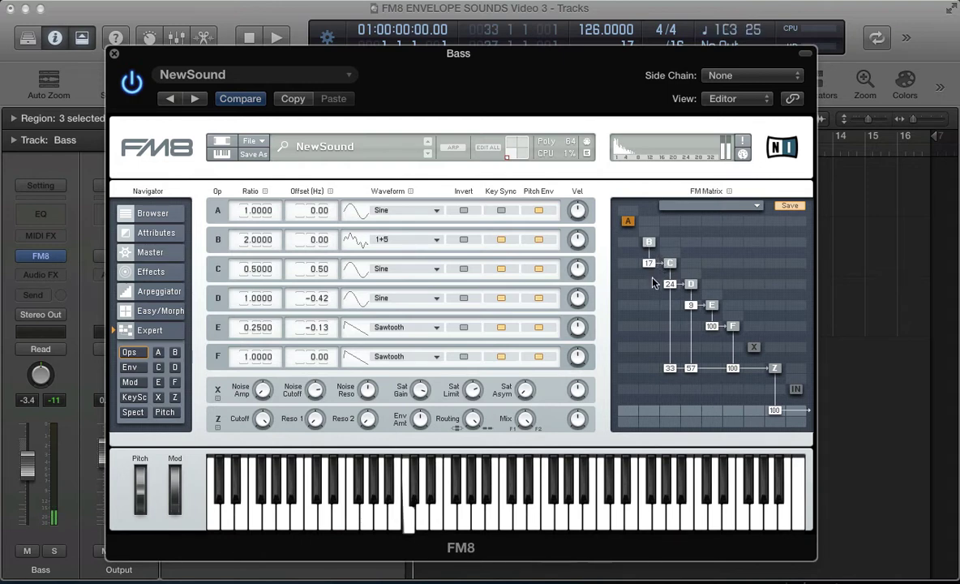
left_click_drag(648, 367, 658, 349)
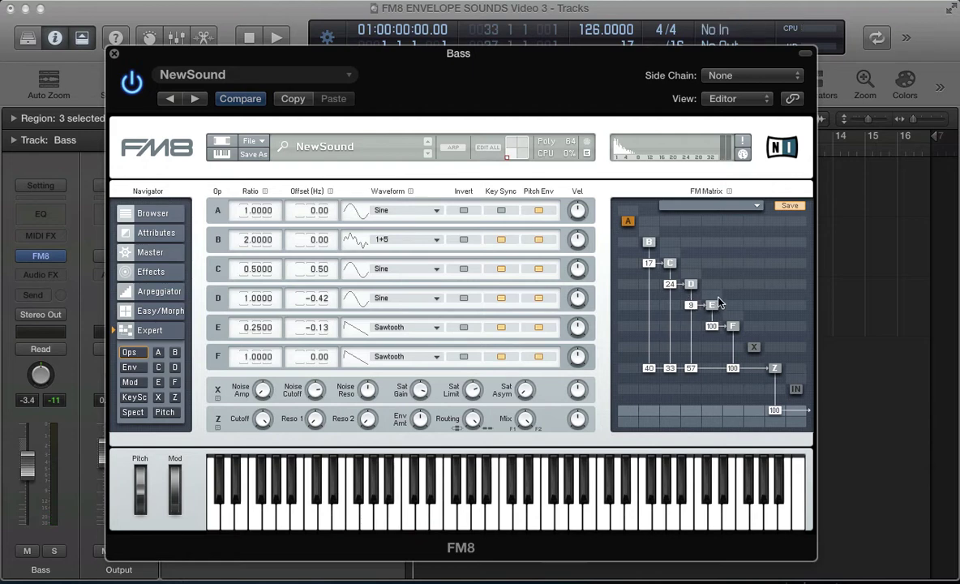
left_click_drag(714, 242, 724, 224)
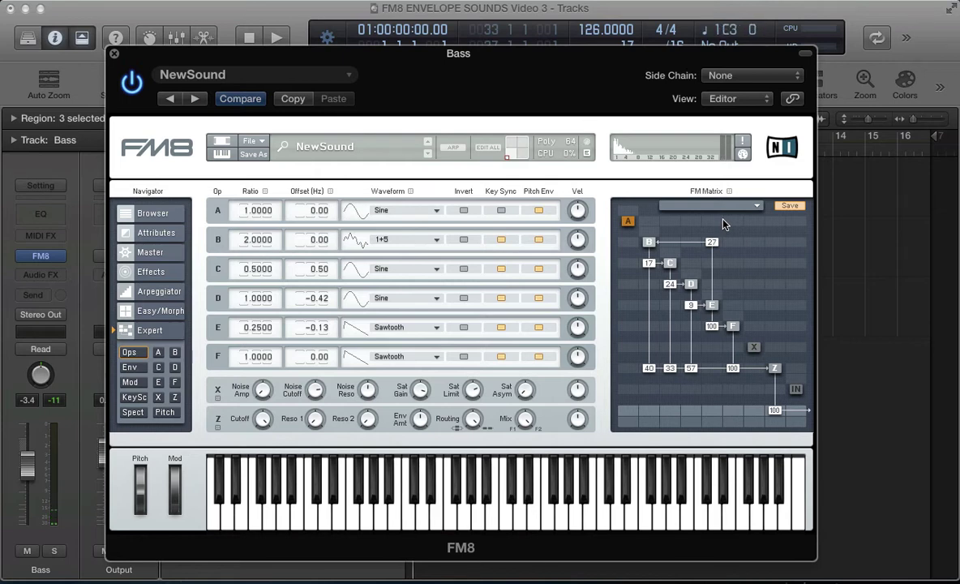
Step: Set operator A's ratio to 2.5 and route it into B at 28 and the filter at 34
double_click(246, 210)
type("2")
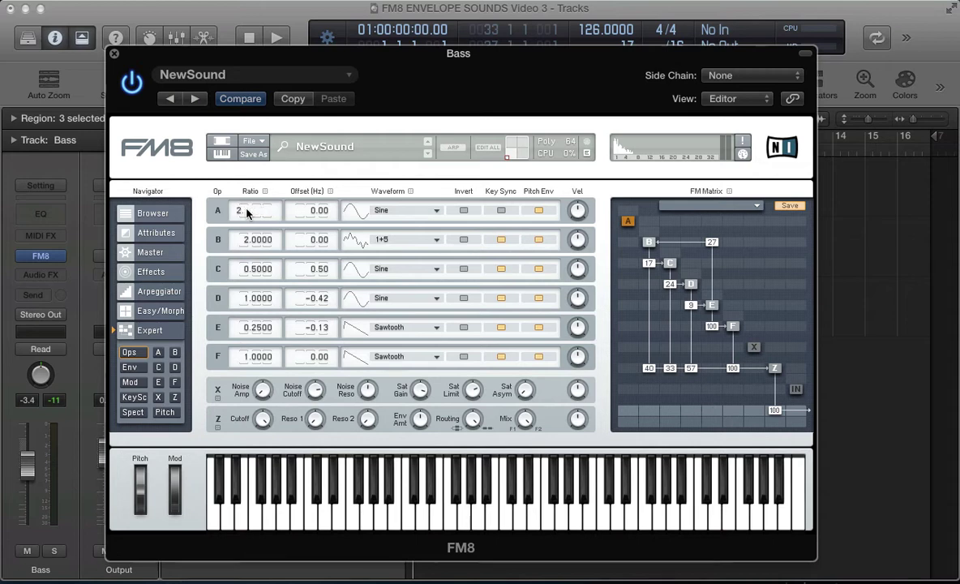
type(".5")
key("Return")
mouse_move(628, 241)
left_mouse_down()
mouse_move(636, 245)
mouse_move(636, 231)
left_mouse_up()
left_click_drag(626, 370, 635, 348)
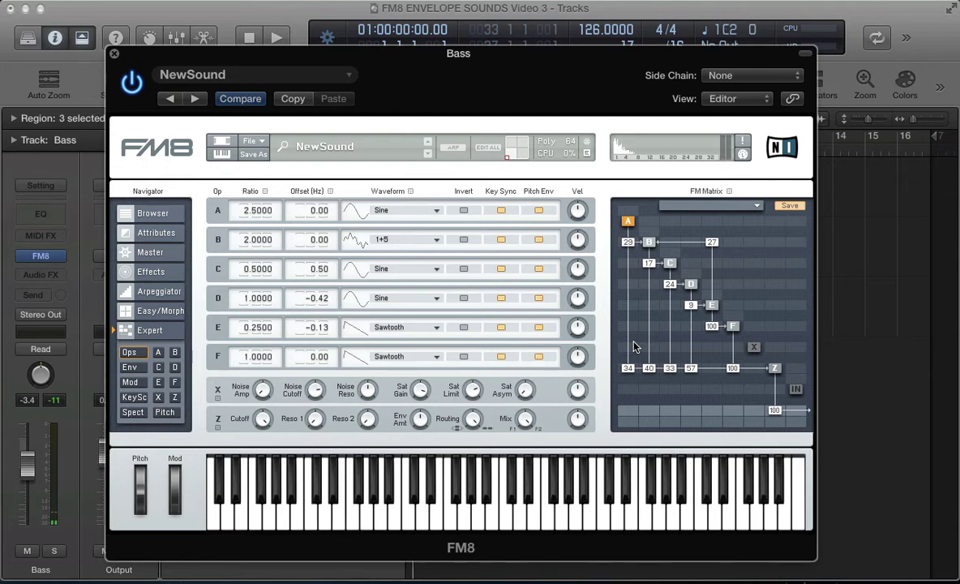
Step: On the Master page, set mono with 2 unison voices, detune 47, pan 48 and Digital quality 79
left_click(150, 254)
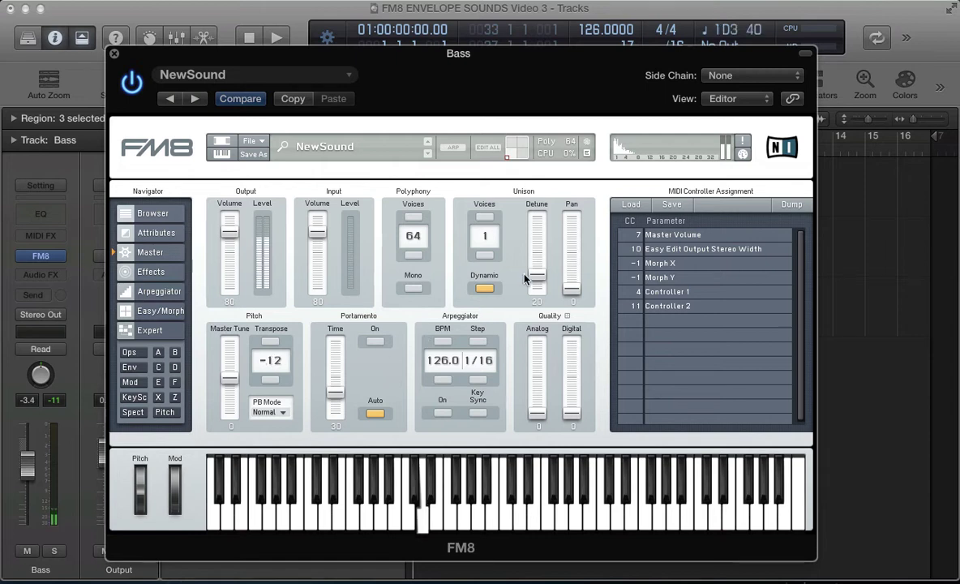
left_click_drag(538, 300, 537, 318)
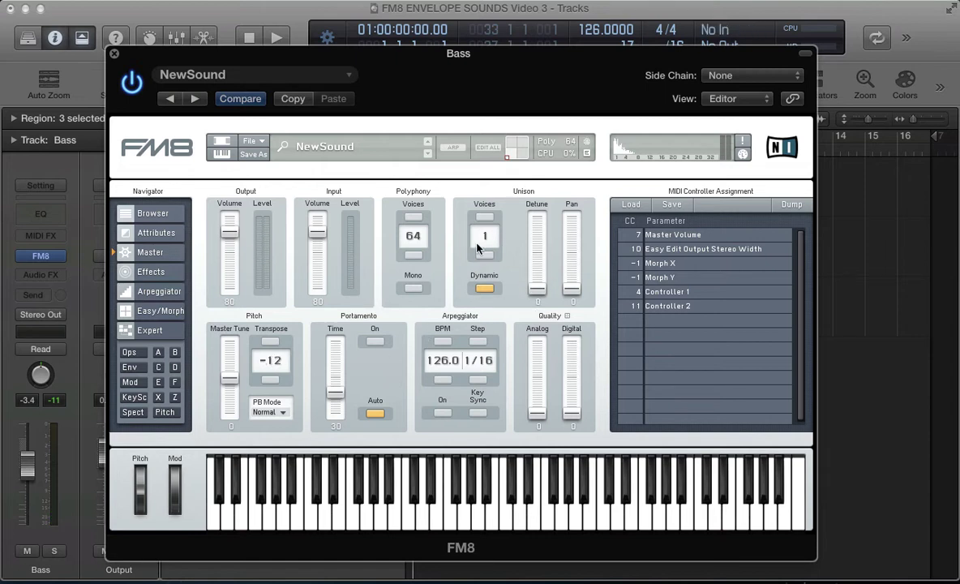
left_click(485, 215)
left_click(413, 288)
left_click_drag(535, 292, 539, 240)
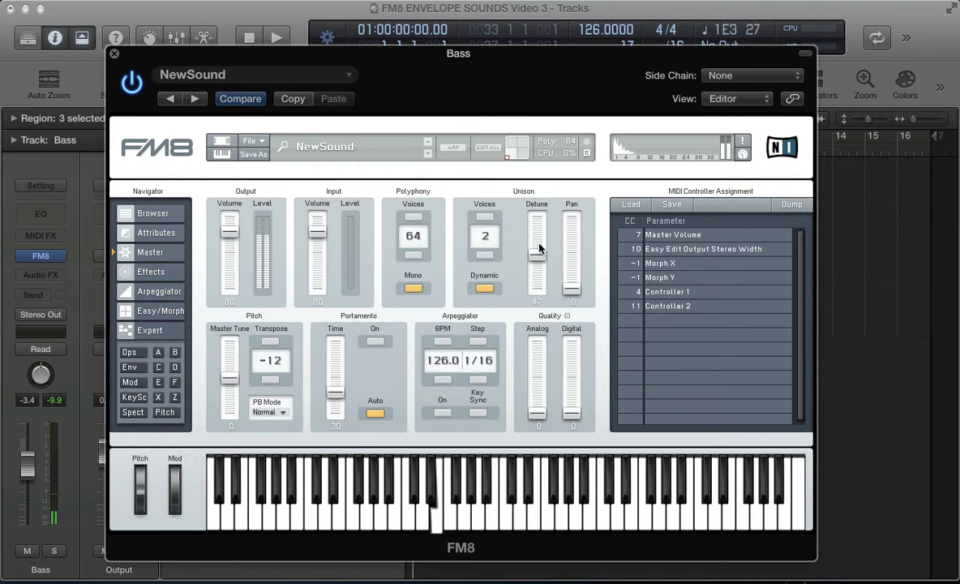
left_click_drag(573, 290, 568, 250)
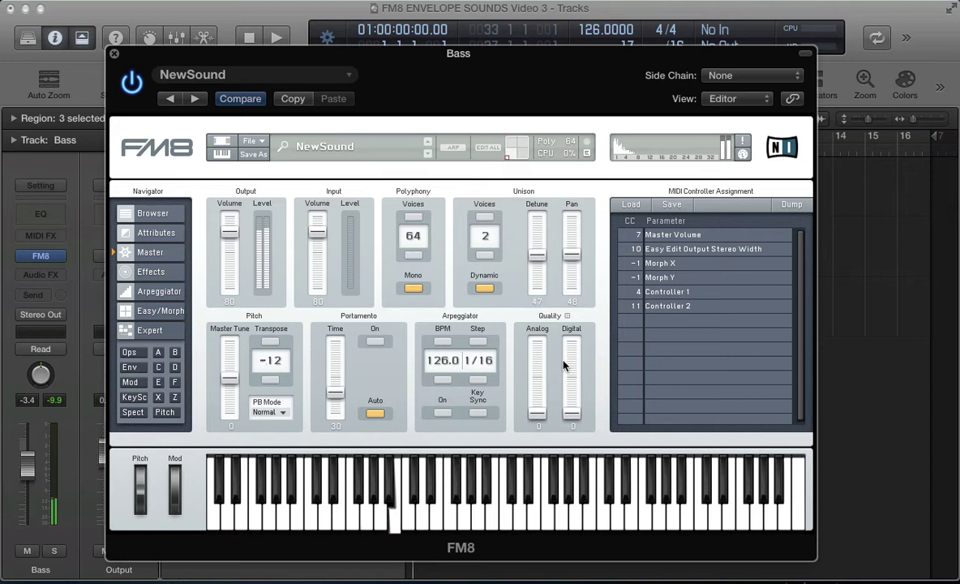
left_click_drag(569, 417, 568, 333)
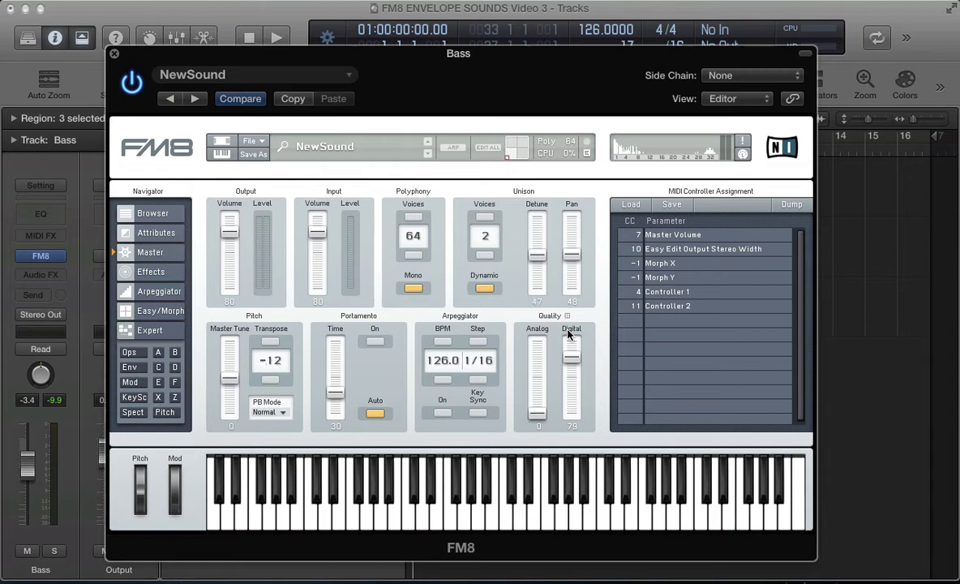
Step: Link the envelopes of operators A through F together
left_click(130, 367)
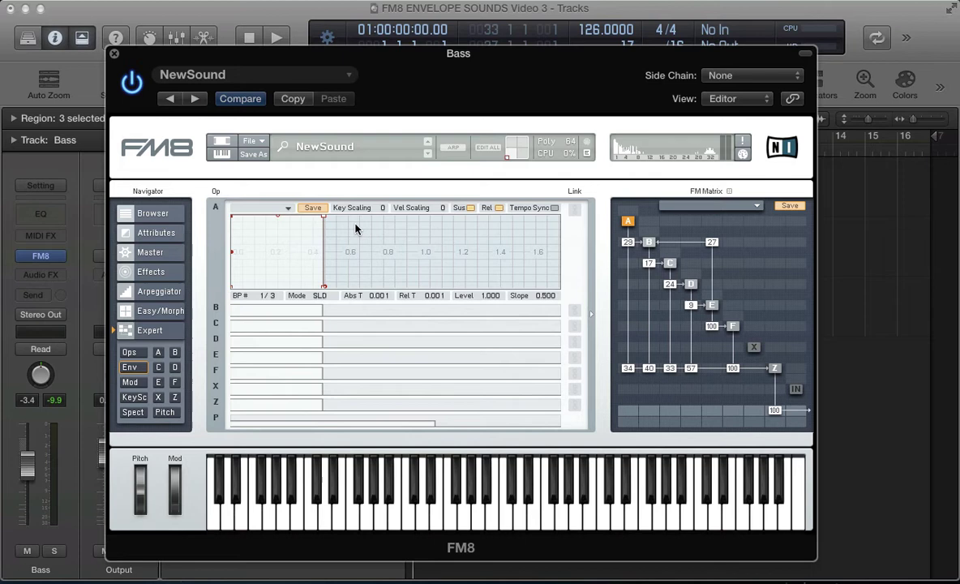
left_click(574, 309)
left_click(574, 325)
left_click(574, 341)
left_click(573, 357)
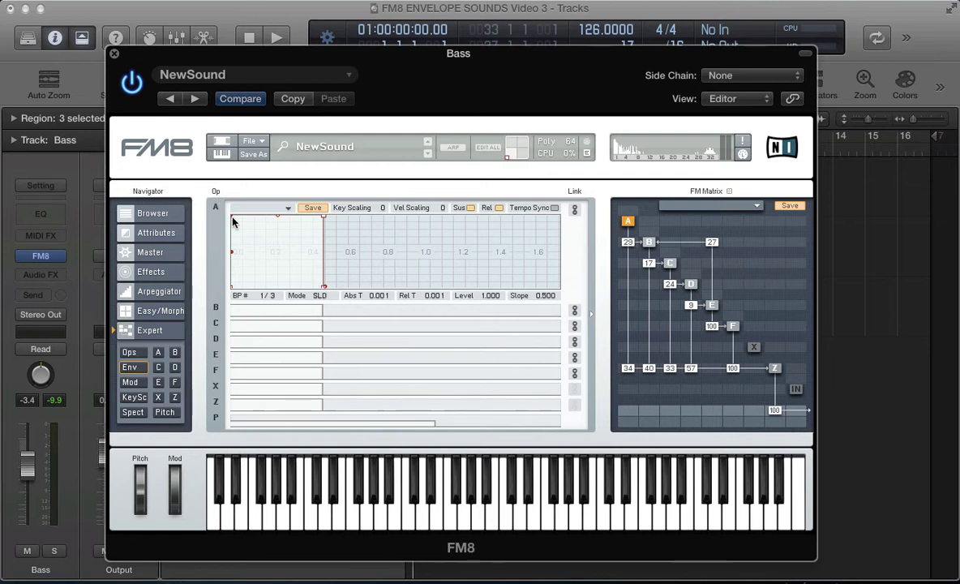
Step: Shape the linked envelopes with a short attack (time 0.088, level 0.876) and a release dropping to zero
mouse_move(232, 216)
left_mouse_down()
mouse_move(243, 220)
mouse_move(227, 216)
left_mouse_up()
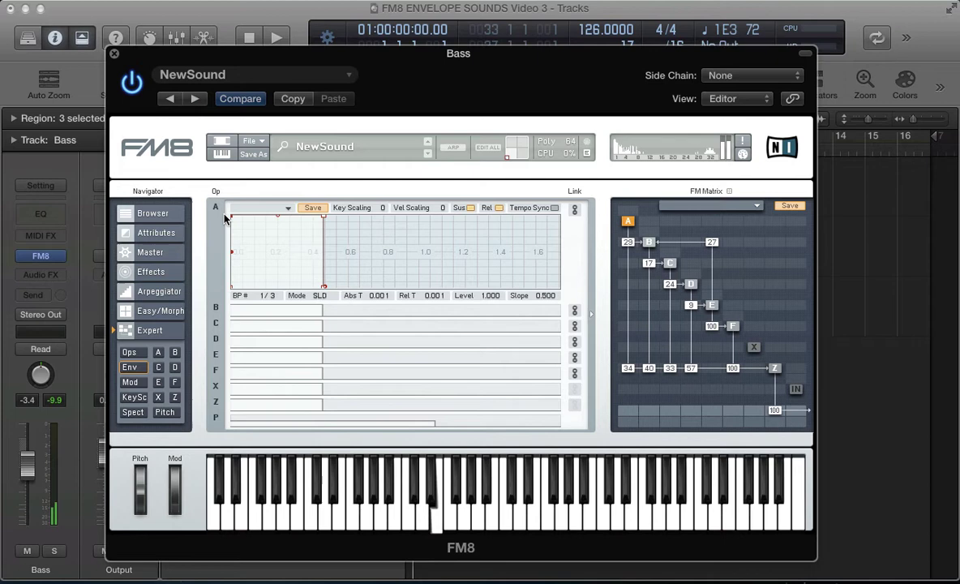
left_click_drag(227, 215, 239, 225)
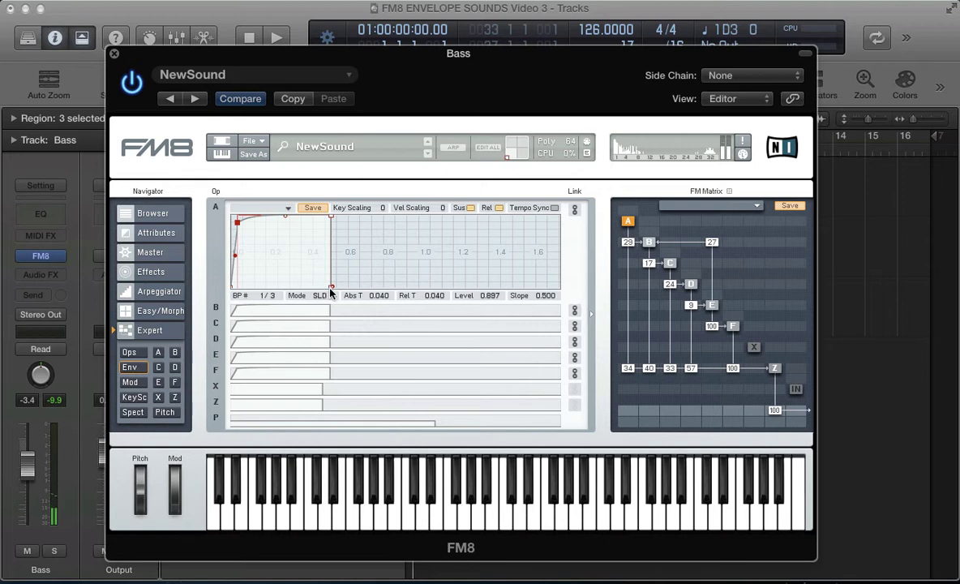
left_click_drag(331, 290, 360, 296)
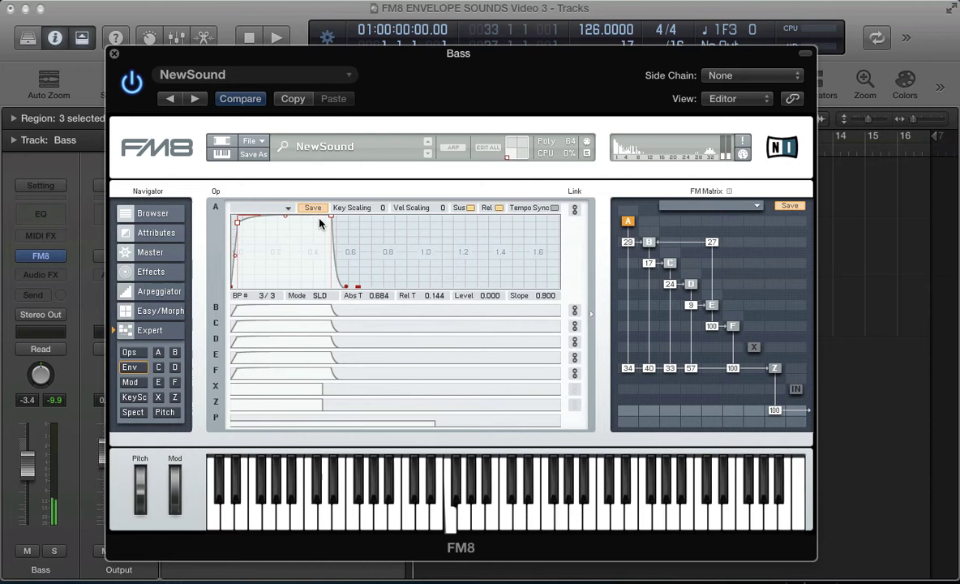
left_click(238, 221)
left_click_drag(239, 227, 247, 227)
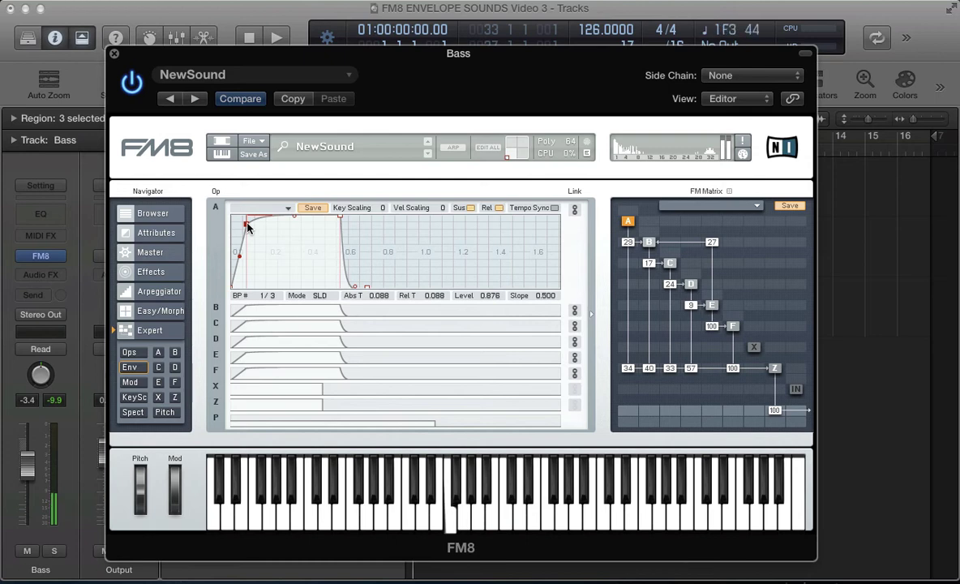
Step: Set the Z filter cutoff to 23, resonance to 35 and spread to 100
left_click(174, 398)
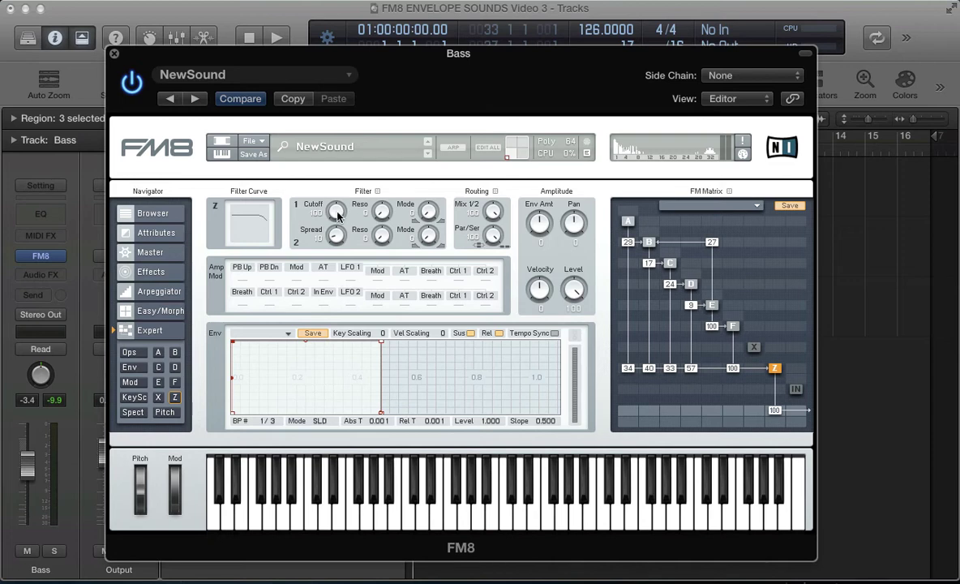
left_click_drag(338, 213, 332, 286)
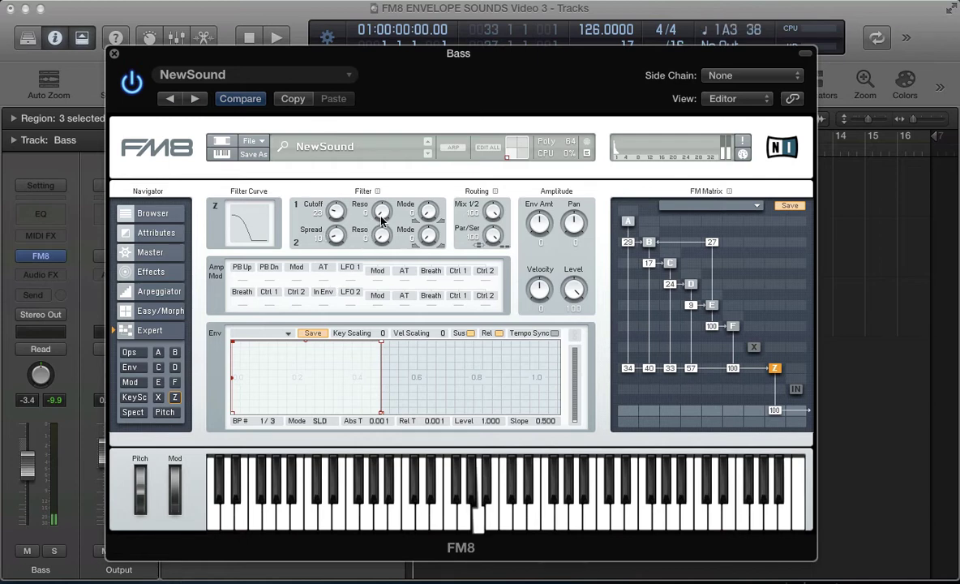
left_click_drag(381, 221, 375, 185)
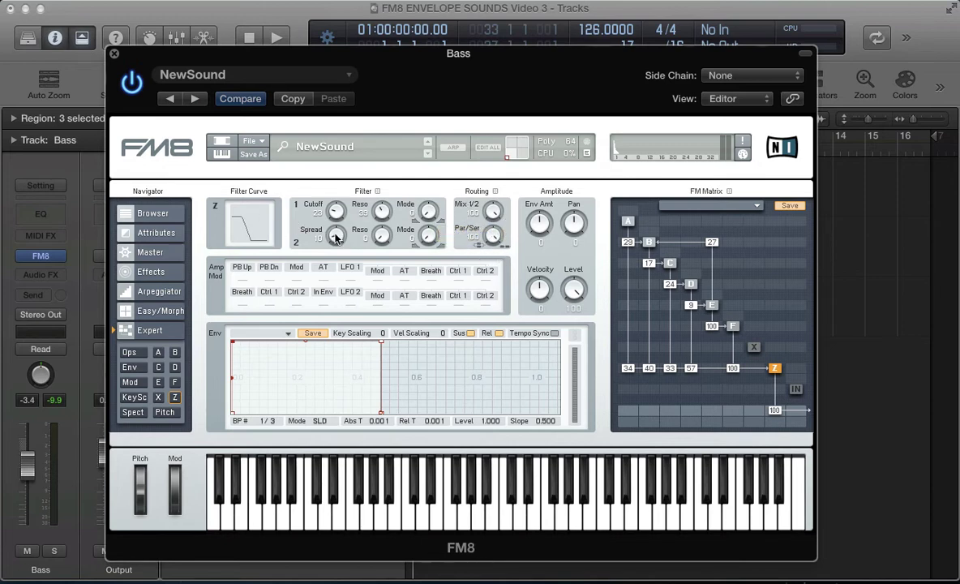
left_click_drag(336, 236, 313, 134)
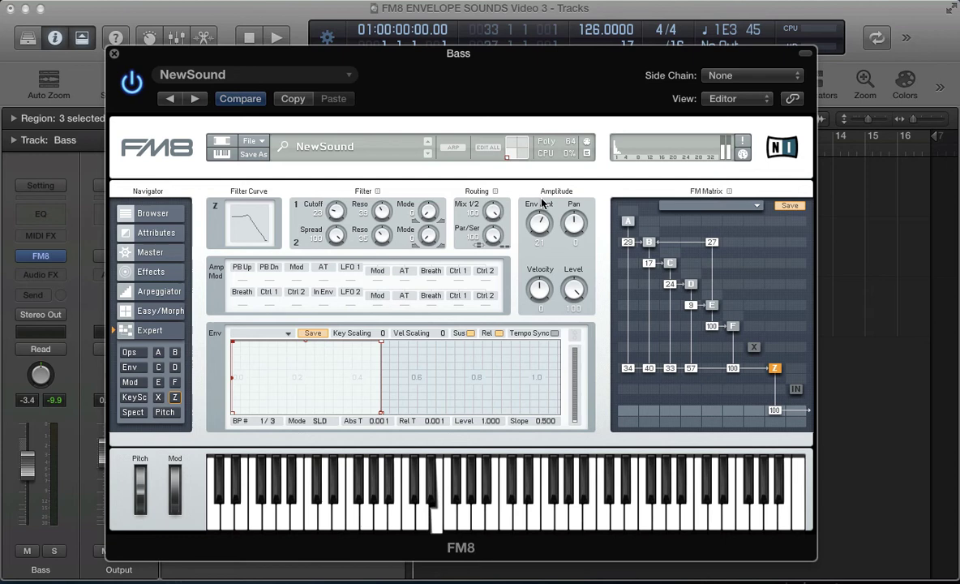
Step: Set the filter envelope amount to 80 and sync the envelope to tempo, zoomed out to note divisions
left_click_drag(538, 219, 542, 171)
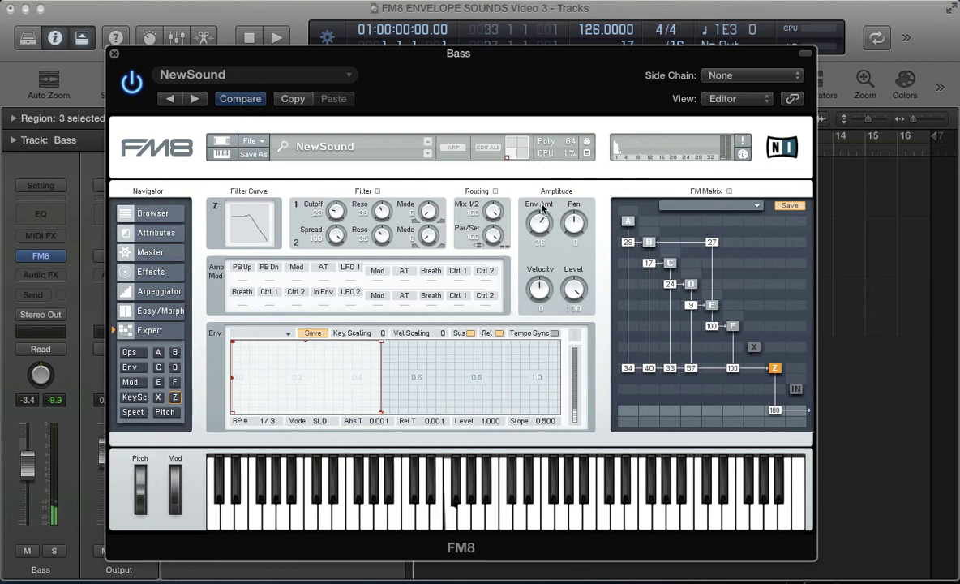
left_click_drag(542, 189, 533, 274)
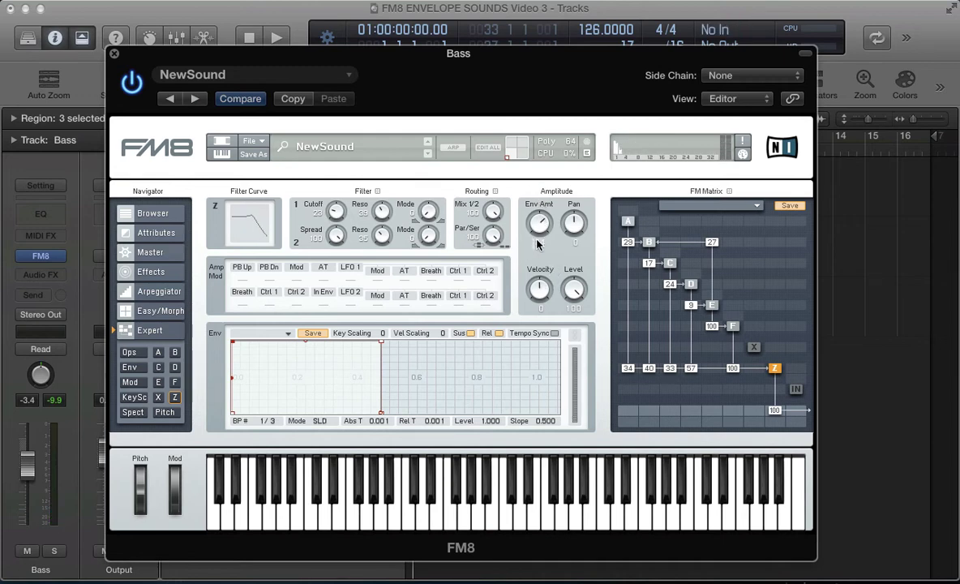
left_click_drag(536, 244, 537, 207)
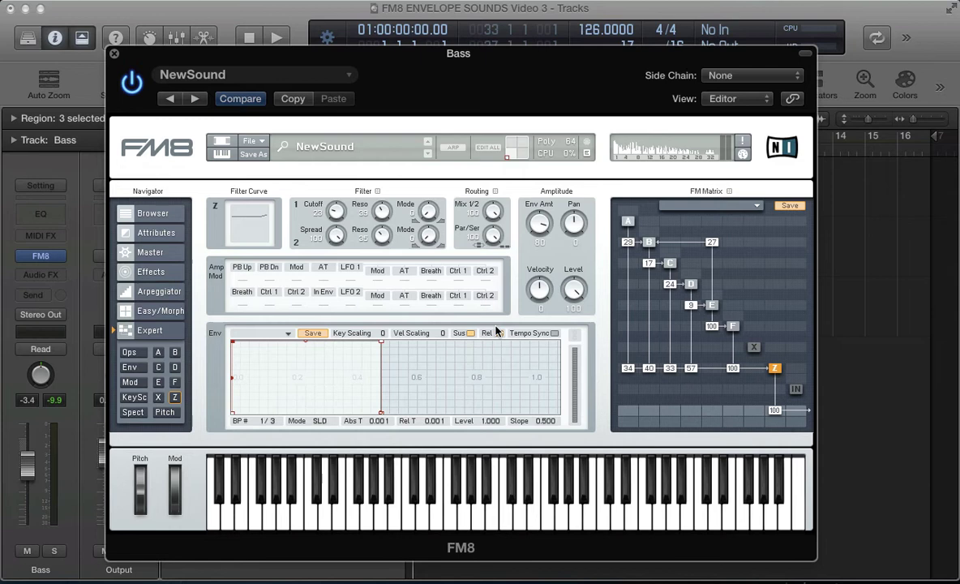
left_click(554, 333)
left_click_drag(364, 365, 403, 462)
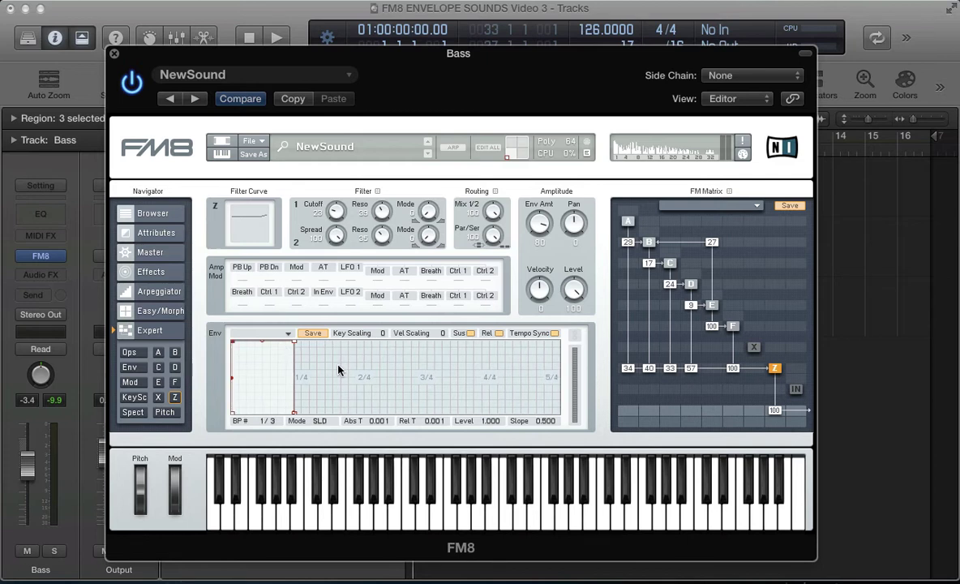
left_click_drag(312, 336, 429, 408)
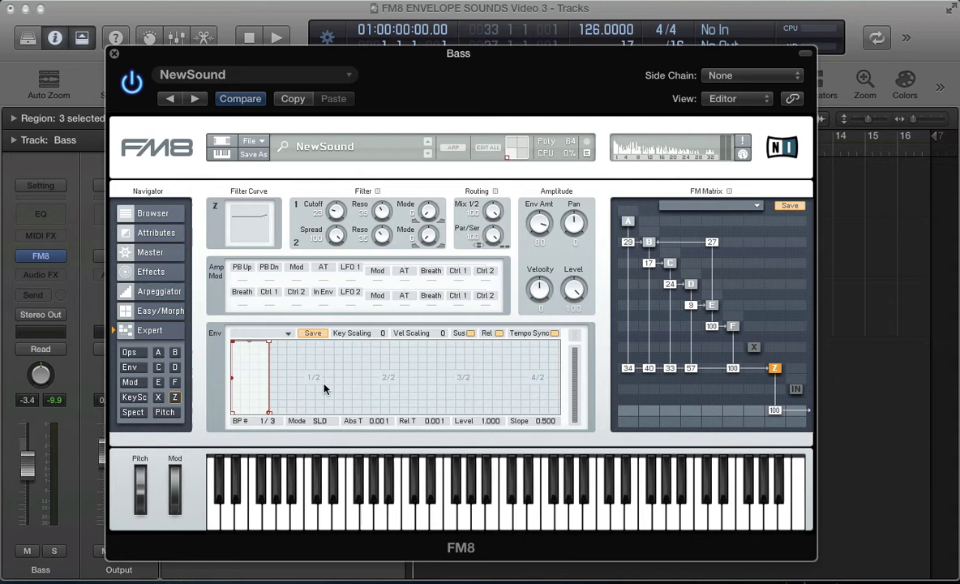
Step: Hold the filter envelope at full level until beat 2, then add a point dropping it to 0 by 4.500
scroll(326, 429, "down", 5)
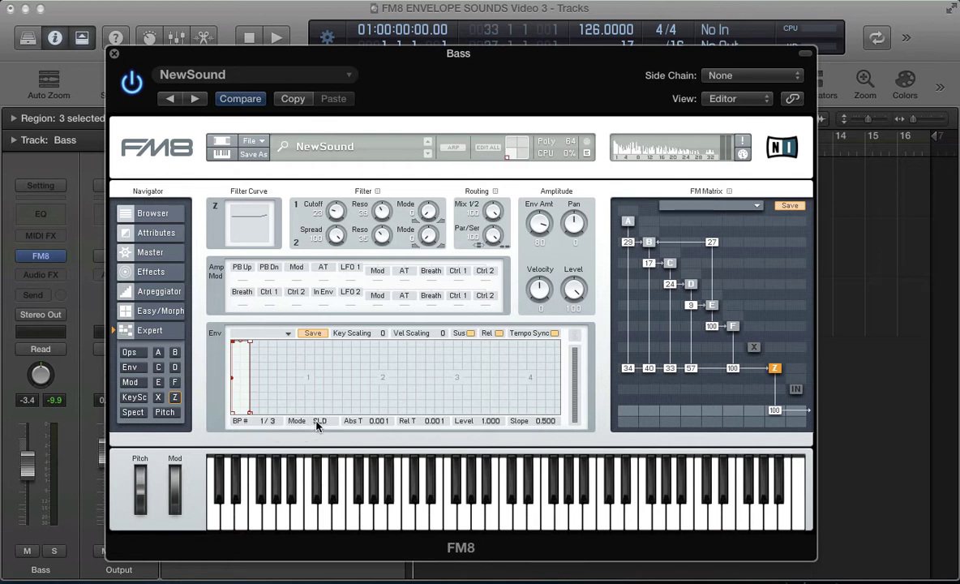
left_click_drag(248, 344, 381, 333)
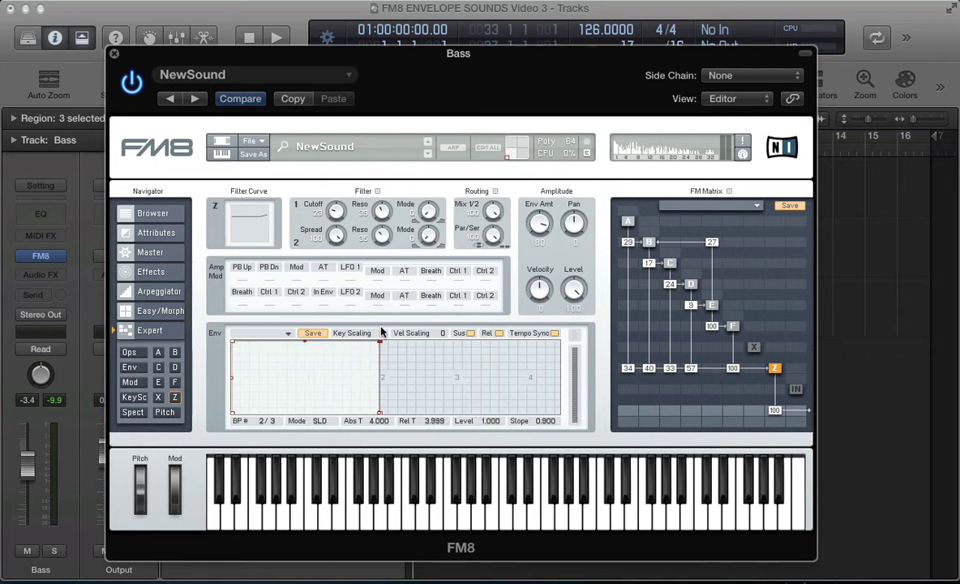
double_click(386, 413)
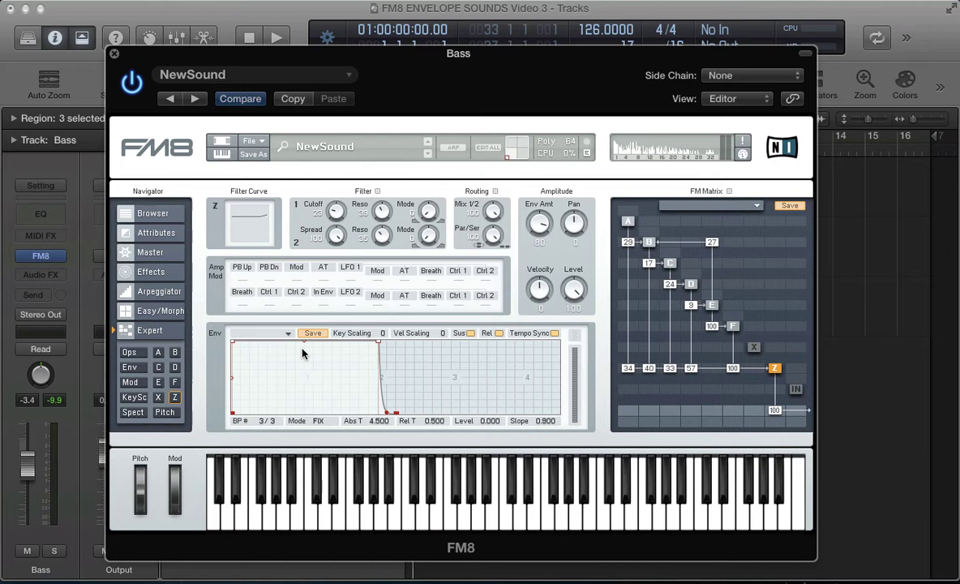
Step: Add several breakpoints inside the held section of the Z filter envelope
double_click(257, 369)
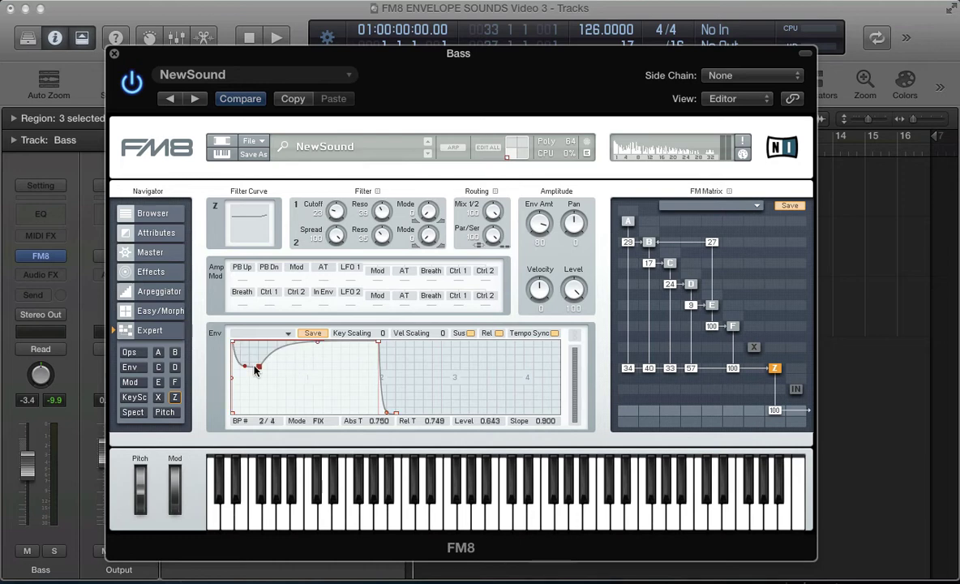
double_click(313, 367)
double_click(350, 366)
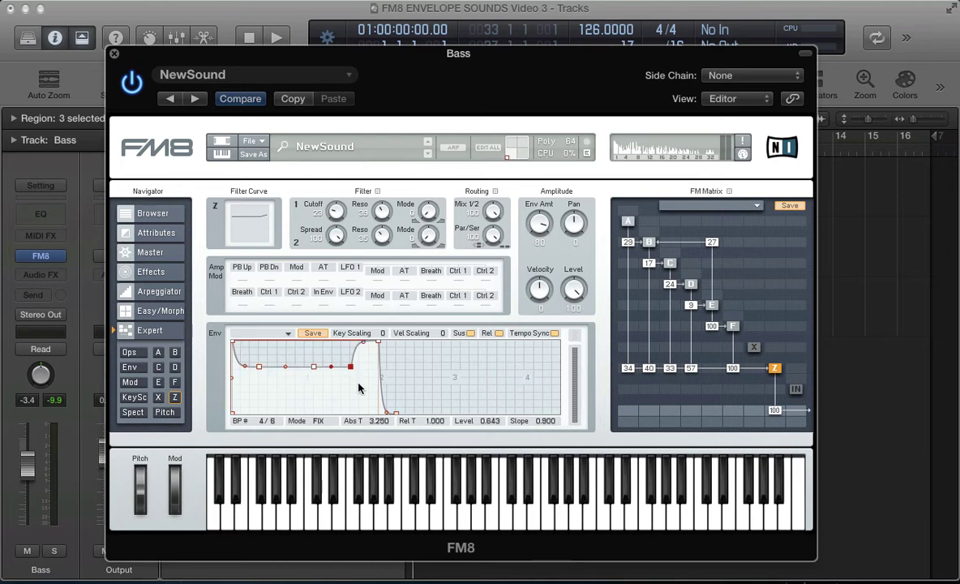
double_click(358, 384)
double_click(313, 384)
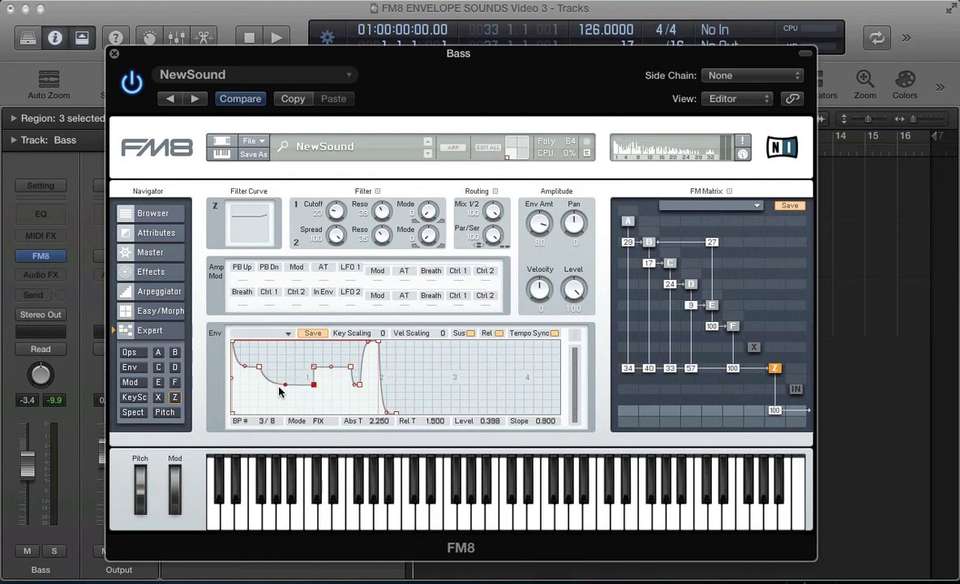
left_click_drag(278, 392, 307, 355)
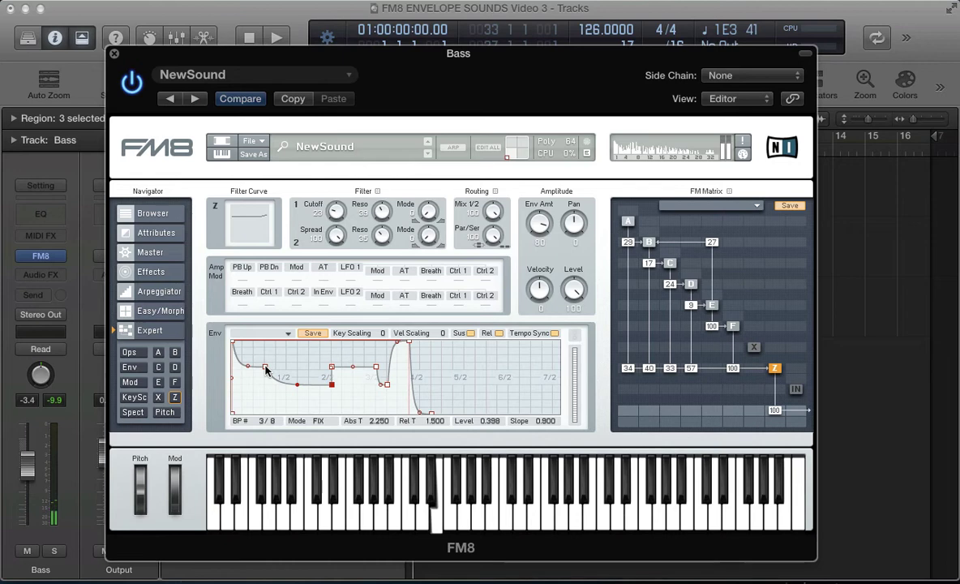
Step: Start the envelope from zero, jump to full, then pull breakpoints 3–5 lower with curved segments, breakpoint 5 at 0.245
left_click_drag(266, 369, 264, 397)
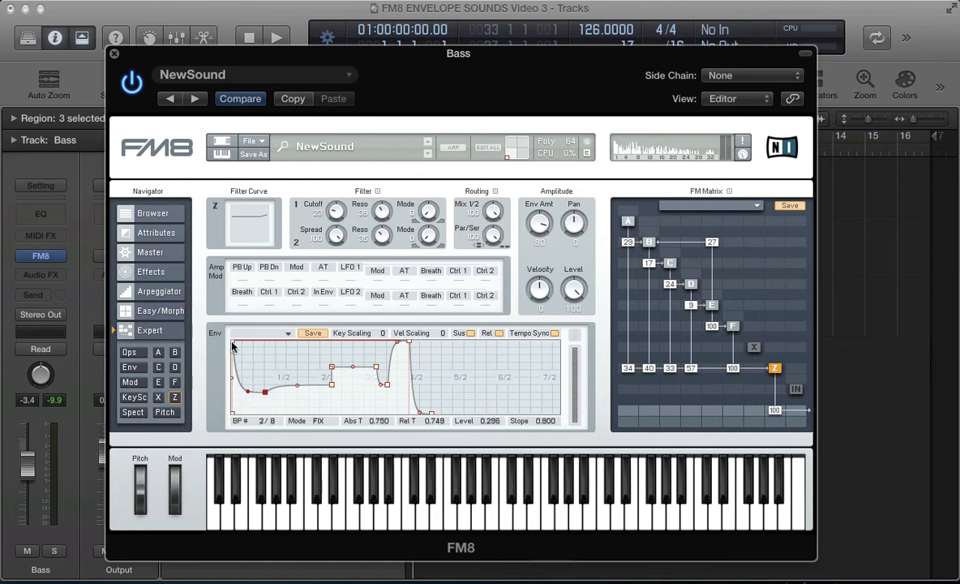
left_click_drag(232, 343, 231, 426)
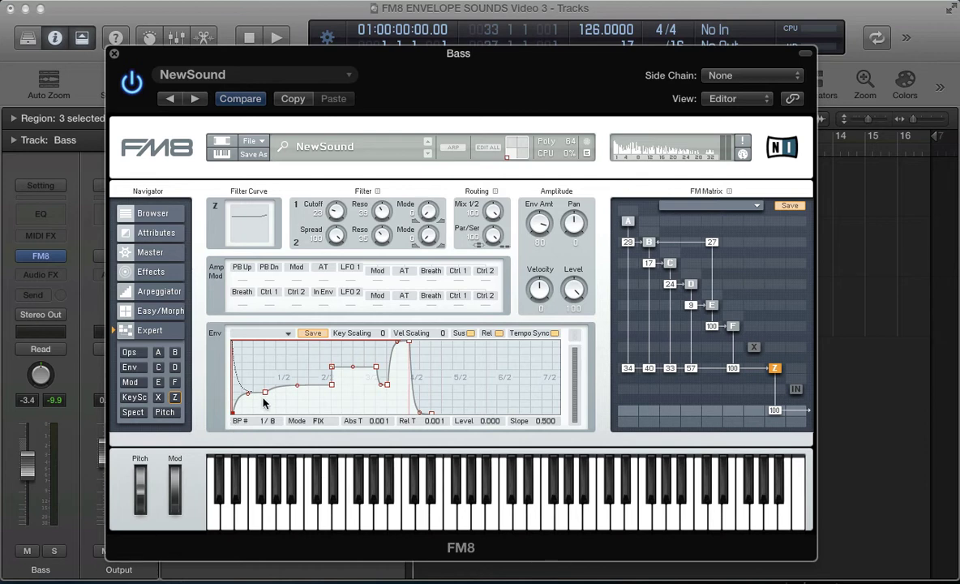
left_click_drag(264, 395, 232, 373)
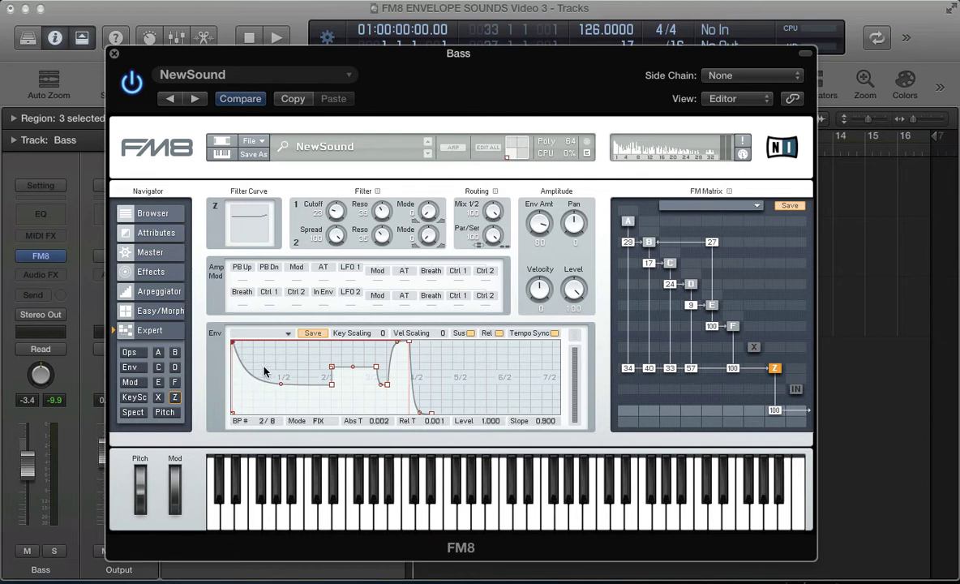
left_click_drag(332, 384, 275, 412)
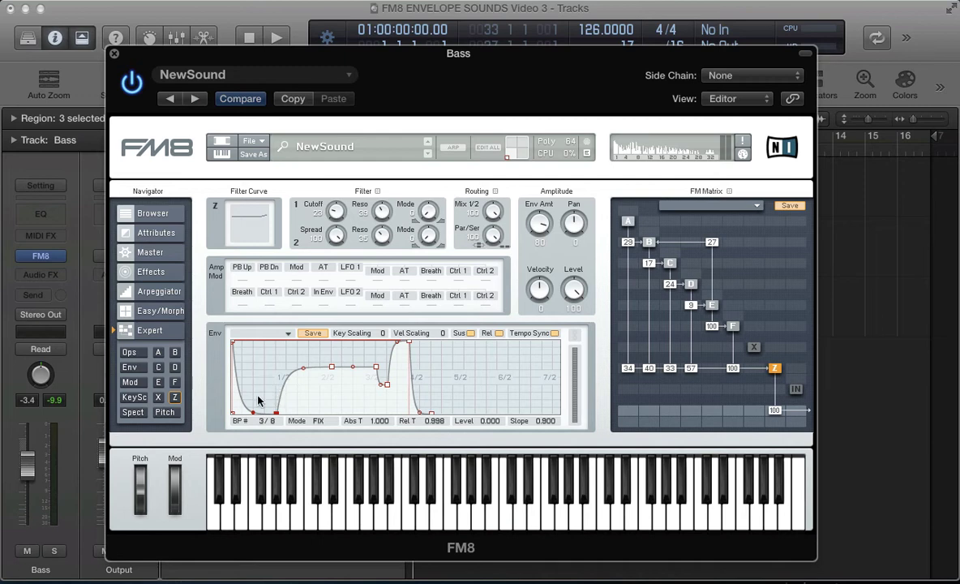
left_click_drag(253, 413, 253, 402)
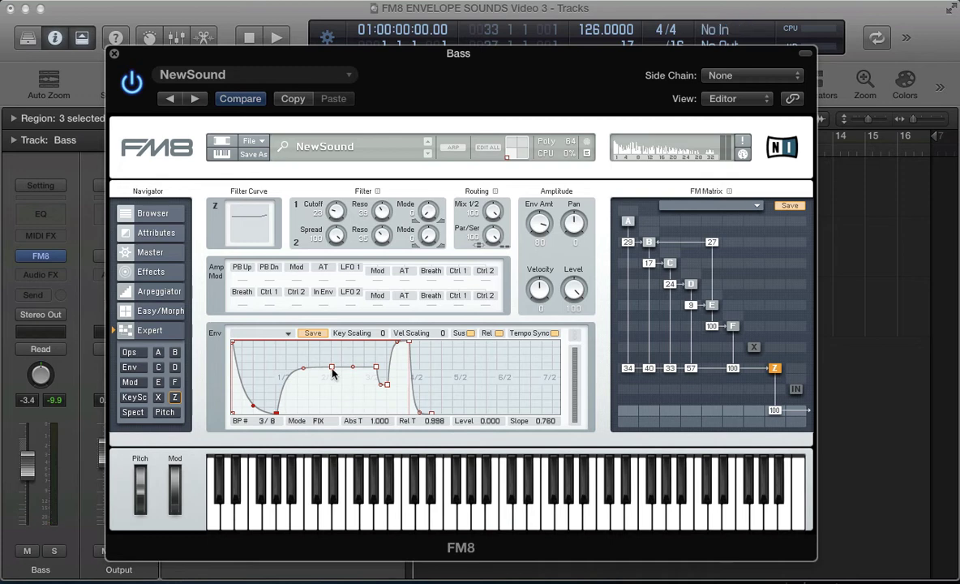
left_click_drag(332, 372, 295, 314)
left_click_drag(335, 367, 316, 392)
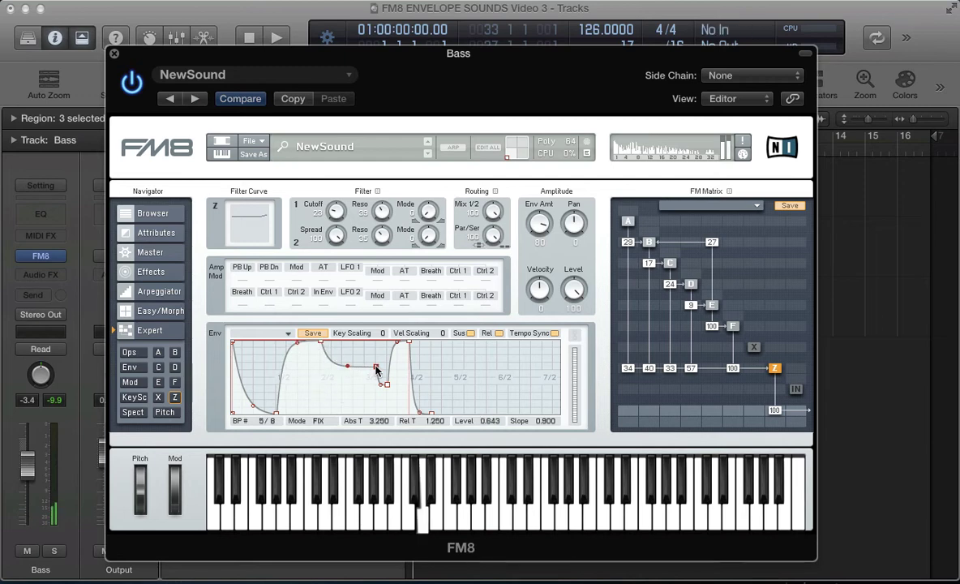
left_click_drag(376, 367, 321, 406)
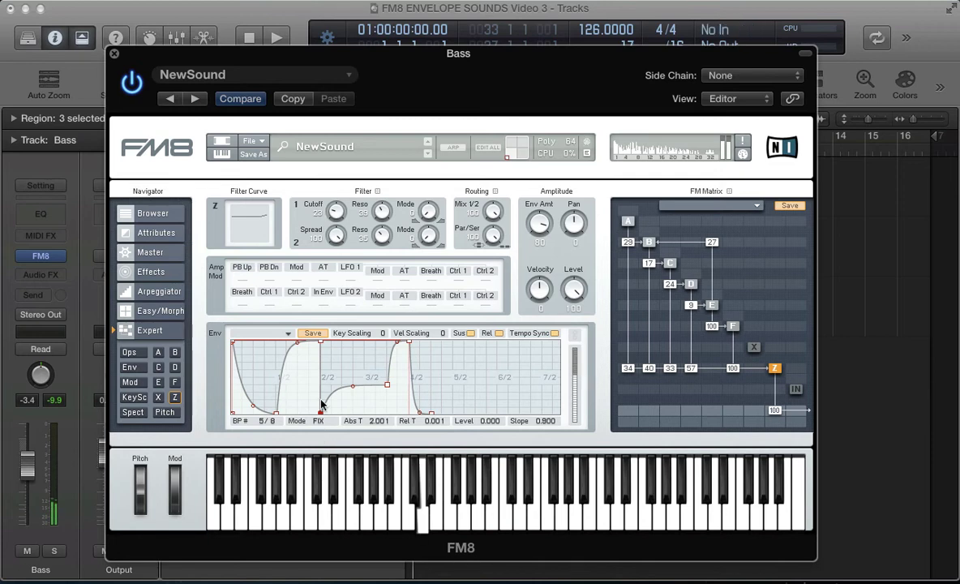
Step: Place breakpoint 6 at level 0.582 and straighten the segment into a linear ramp
left_click_drag(387, 389, 367, 374)
left_click(374, 393)
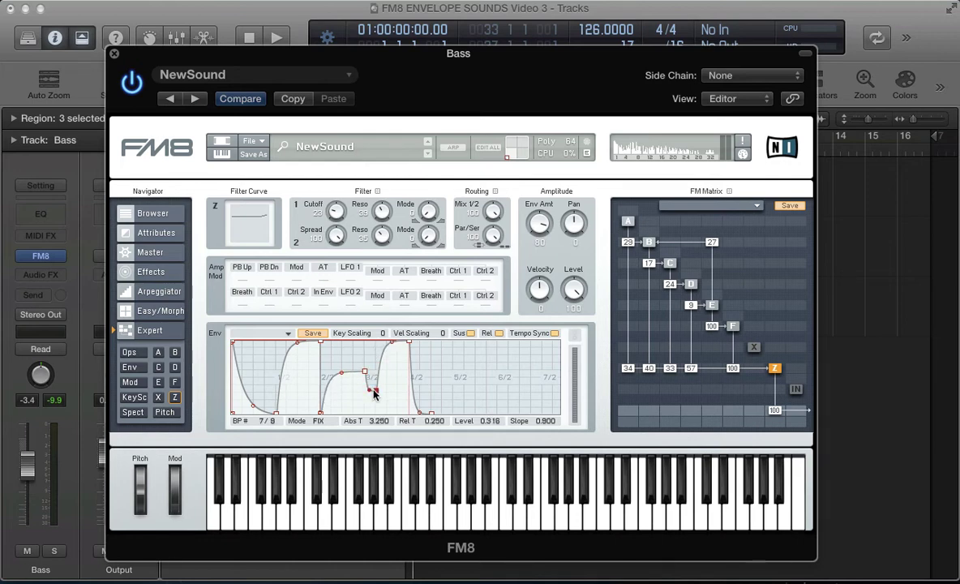
scroll(351, 356, "up", 2)
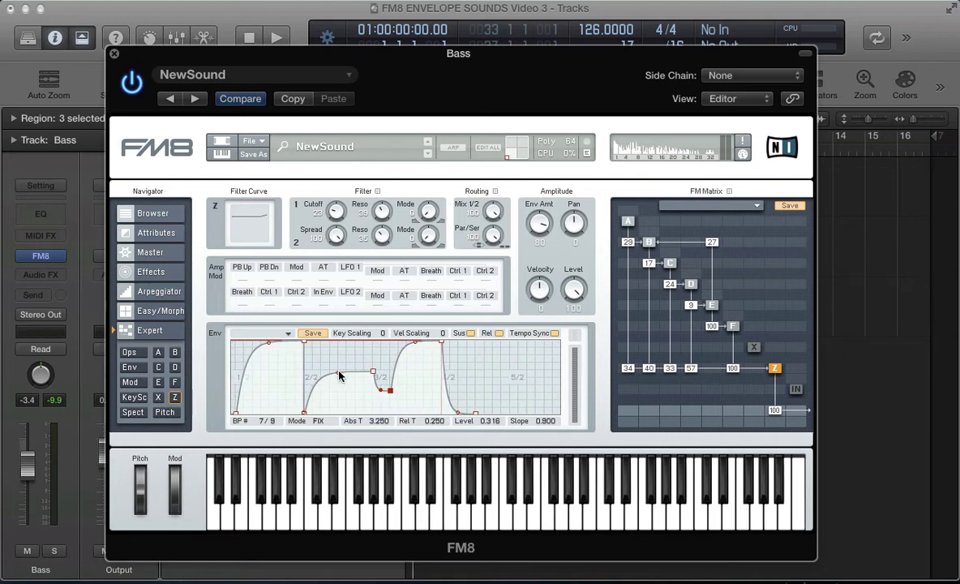
left_click_drag(339, 375, 346, 406)
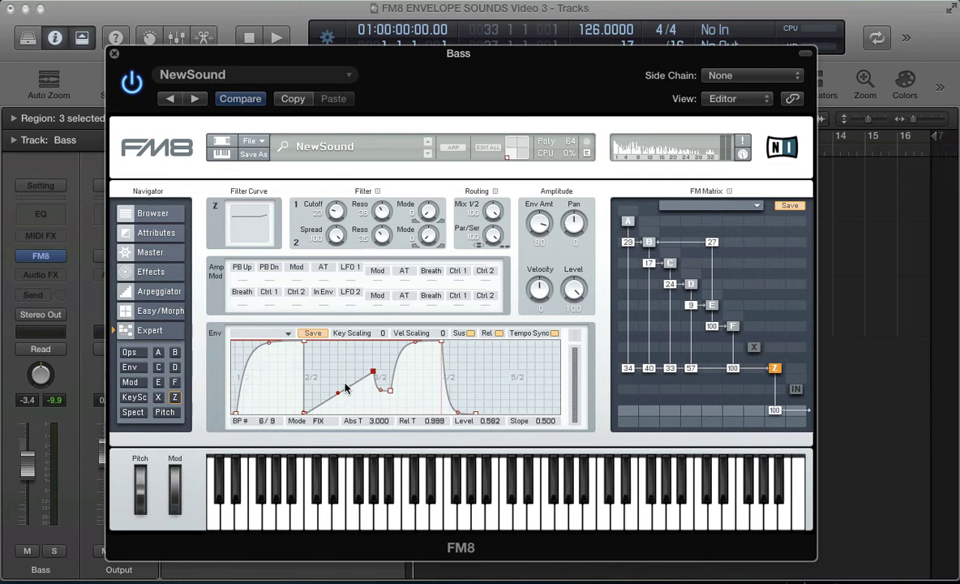
Step: Drop breakpoint 7 to level 0 at 3.001 so the ramp snaps back down
scroll(323, 360, "left", 3)
scroll(276, 385, "down", 3)
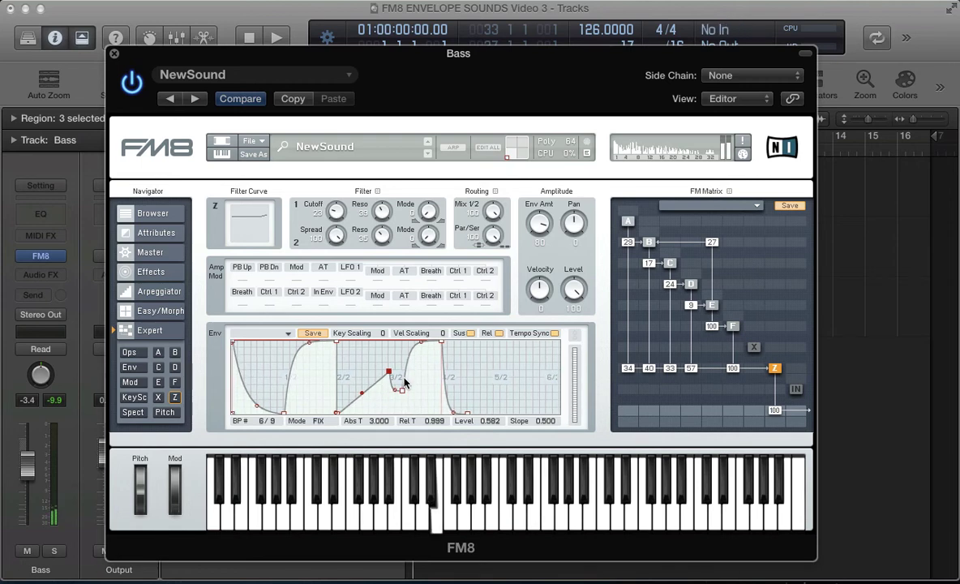
left_click_drag(401, 392, 375, 370)
left_click(389, 413)
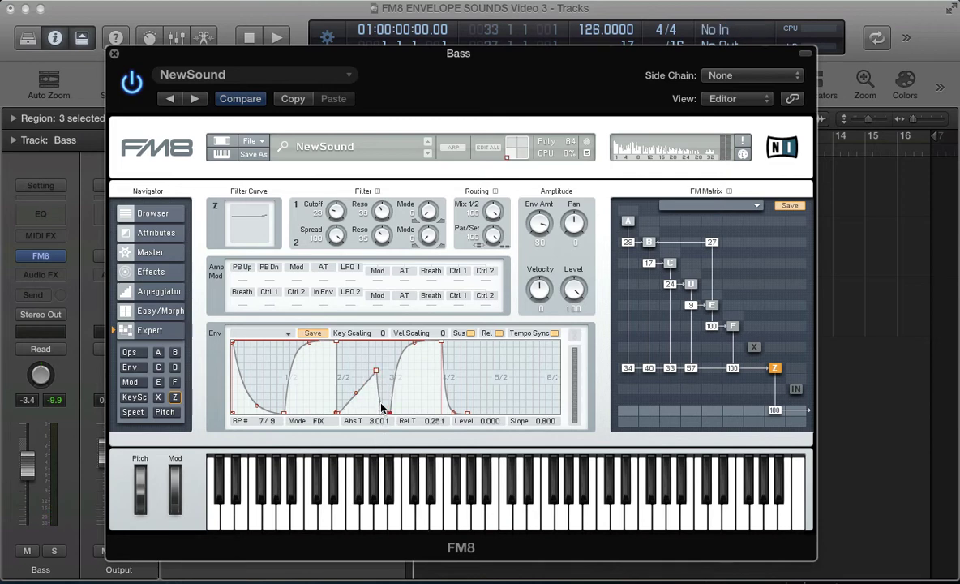
left_click_drag(327, 340, 346, 347)
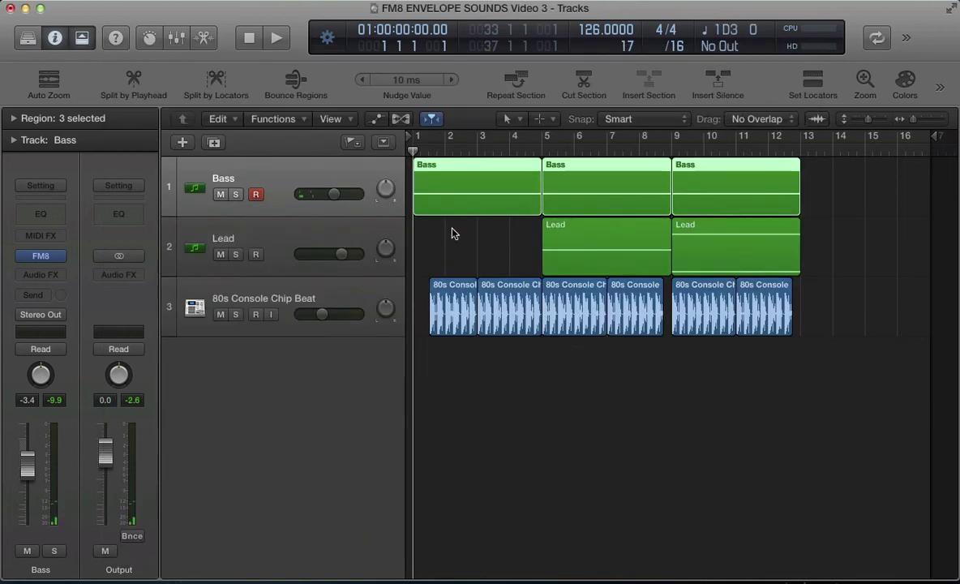
Step: Loop bars 5–9 and solo the middle Bass region with the beat regions beneath it
left_click(516, 262)
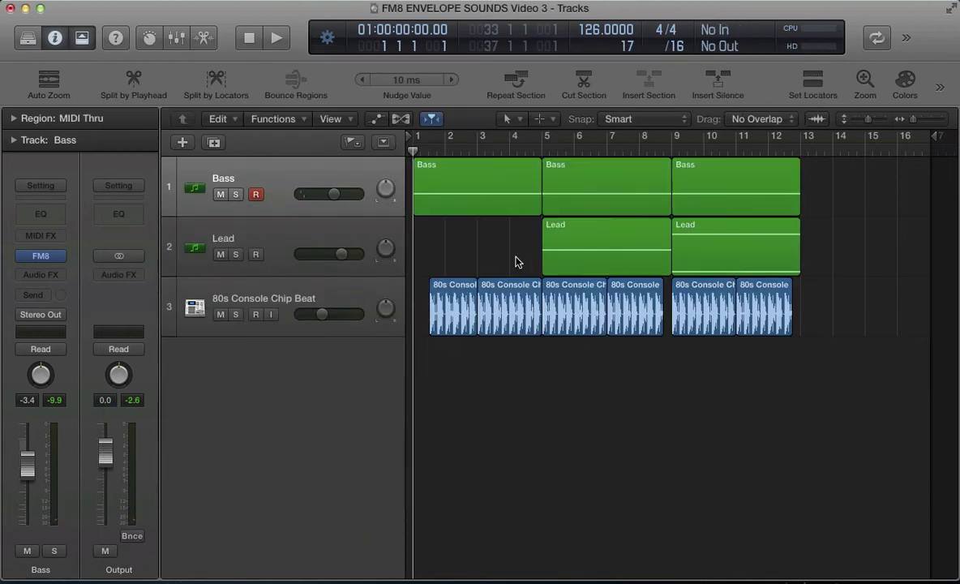
left_click_drag(542, 144, 666, 167)
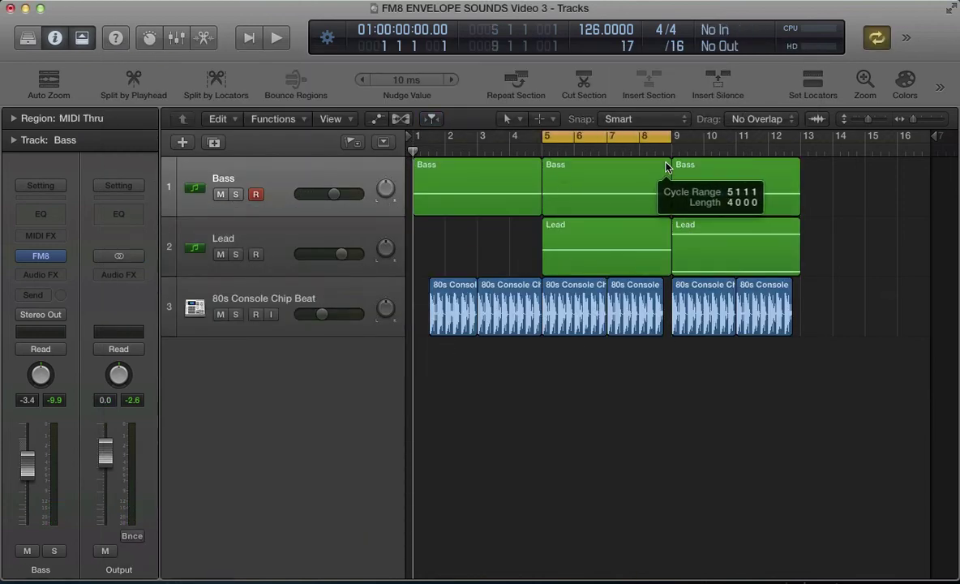
left_click(612, 176)
left_click_drag(631, 387, 561, 306)
key("ctrl+s")
Step: Play the loop while auditioning the patch in the FM8 editor, then stop playback
key("space")
key("v")
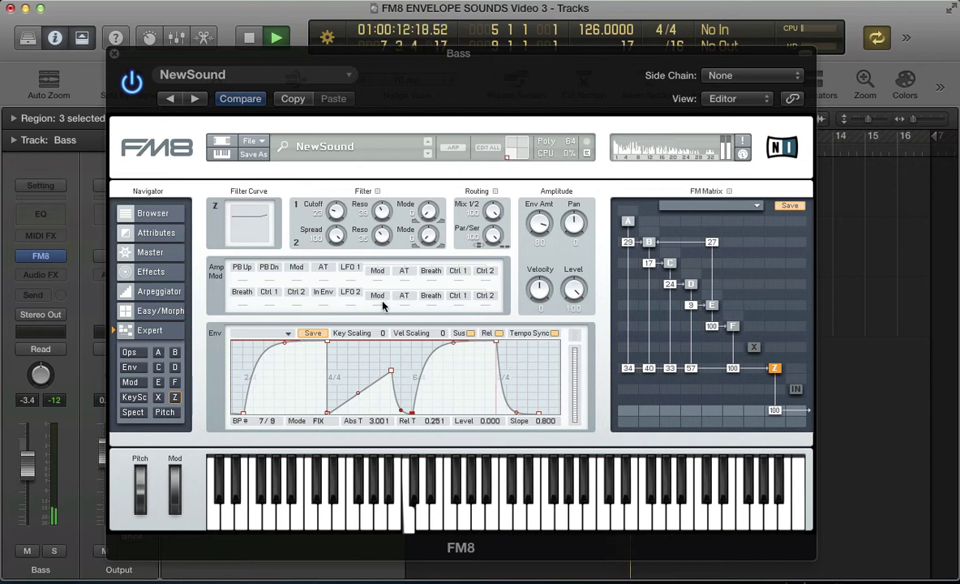
left_click(374, 377)
scroll(375, 377, "down", 2)
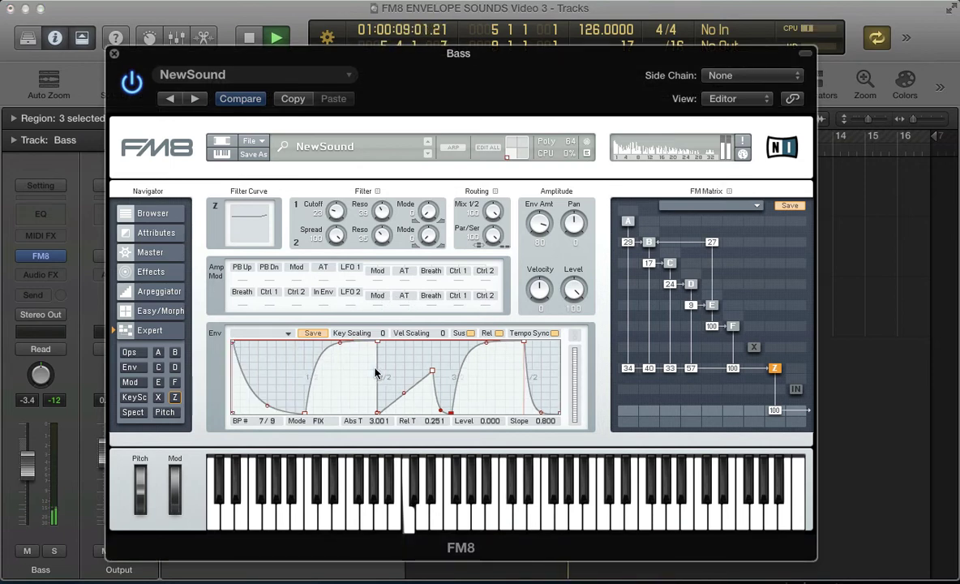
key("space")
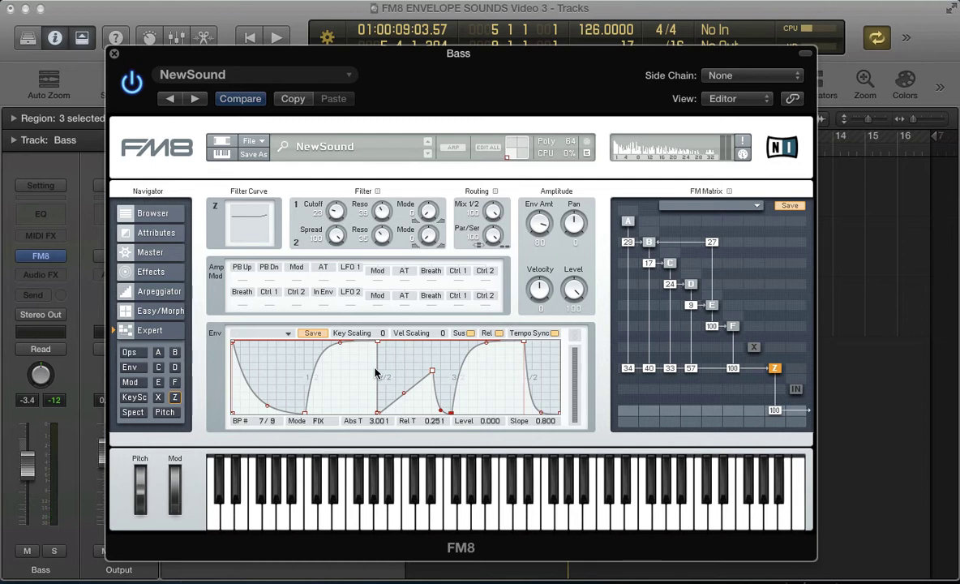
Step: Enable Overdrive at Drive 39, Tone 100 and a boosted Bass of 84, comparing it bypassed
left_click(151, 272)
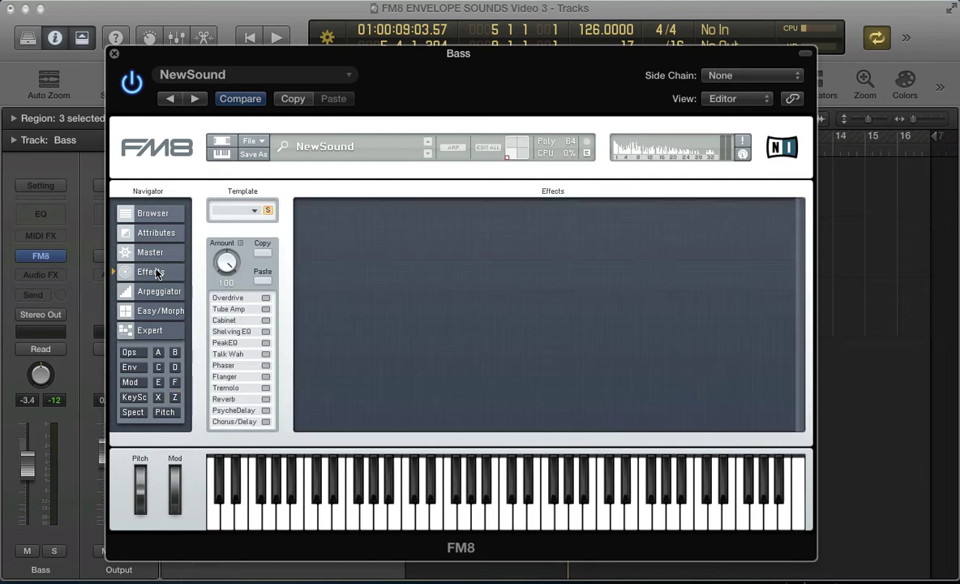
left_click(270, 297)
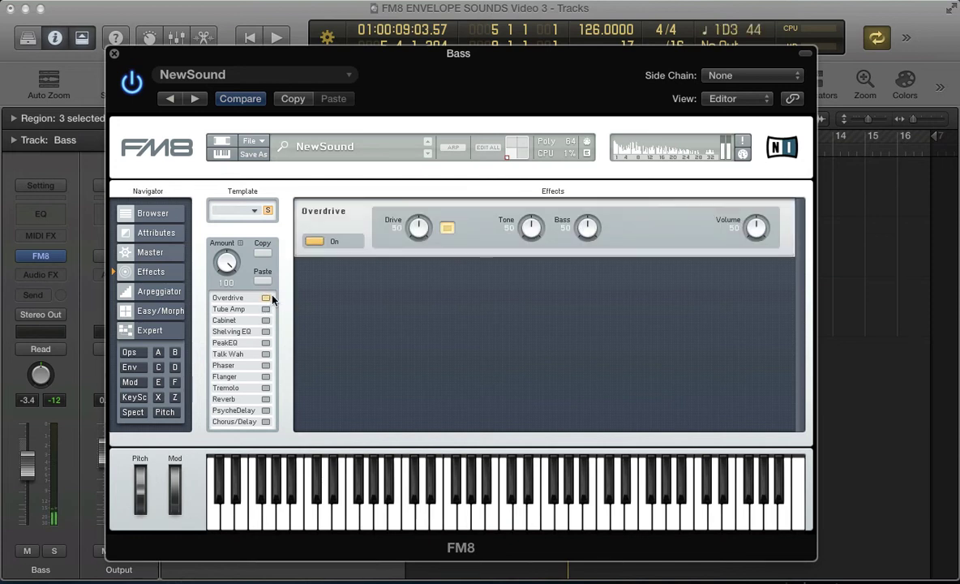
left_click_drag(415, 226, 416, 239)
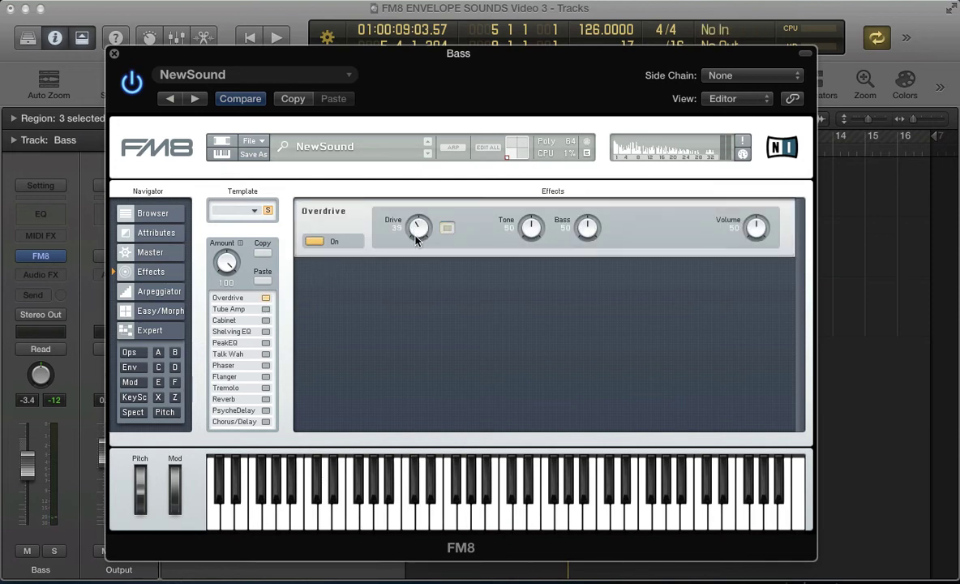
left_click_drag(532, 229, 542, 142)
left_click_drag(587, 228, 580, 200)
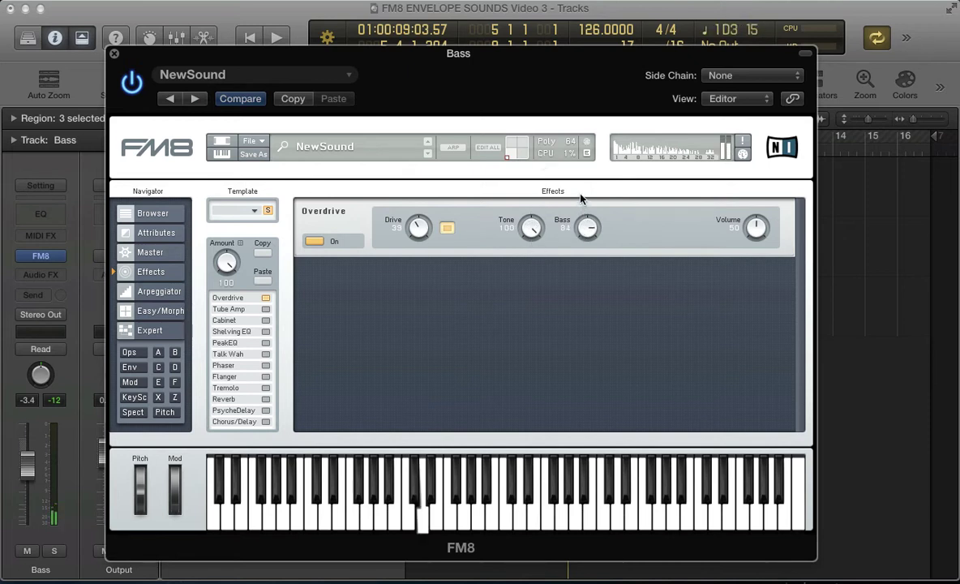
left_click(265, 299)
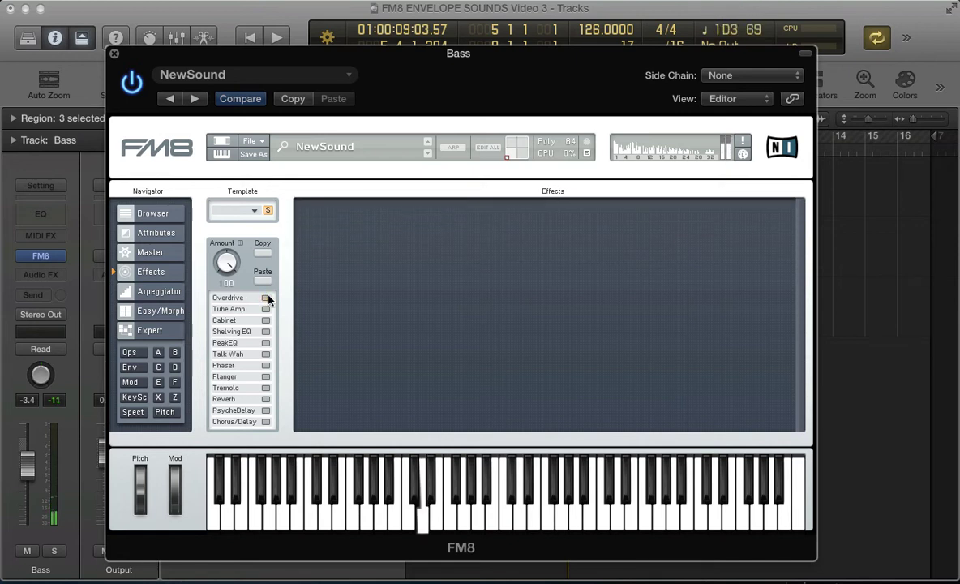
left_click(265, 298)
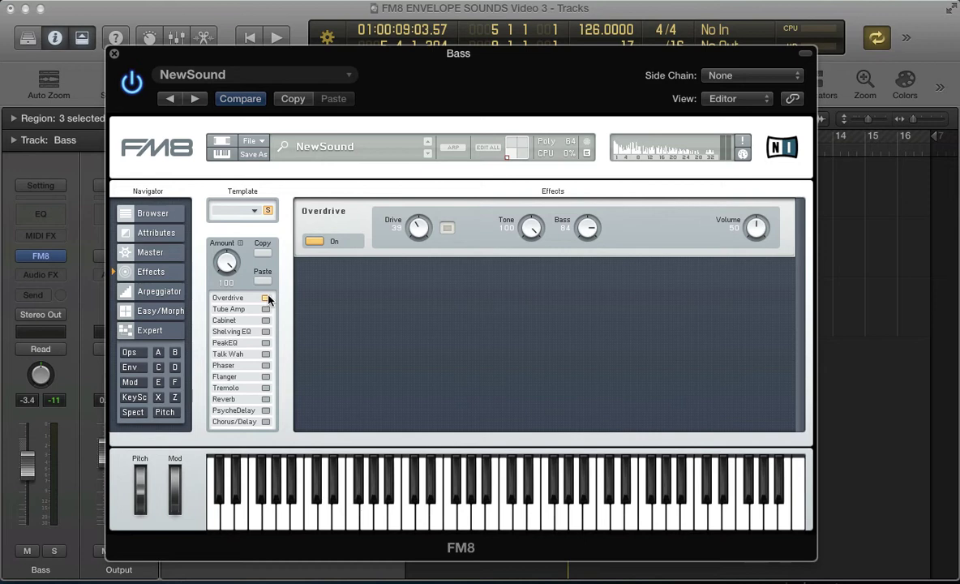
Step: Enable Peak EQ with a raised low peak and a second peak shifted higher, then play
left_click(265, 343)
left_click_drag(467, 288, 419, 282)
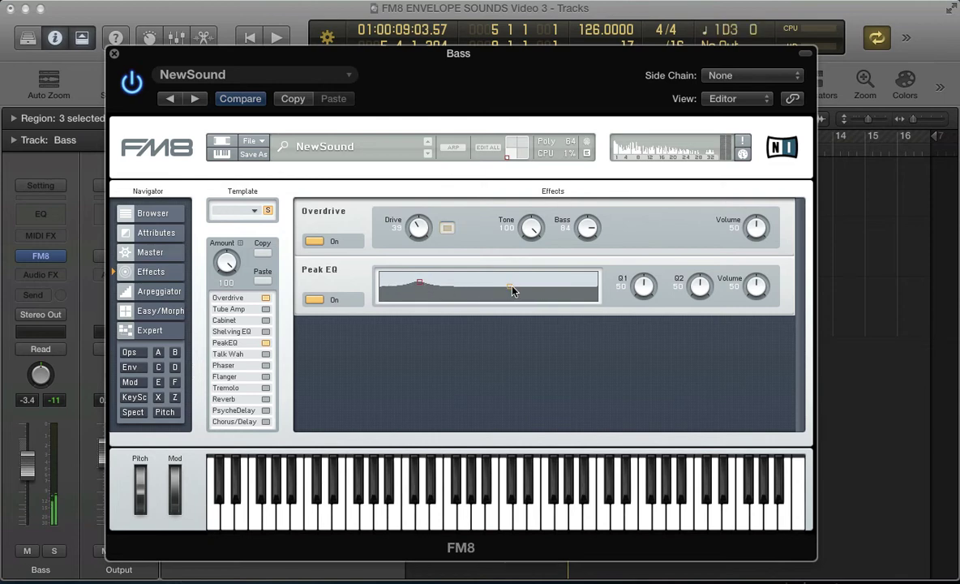
left_click_drag(510, 290, 569, 287)
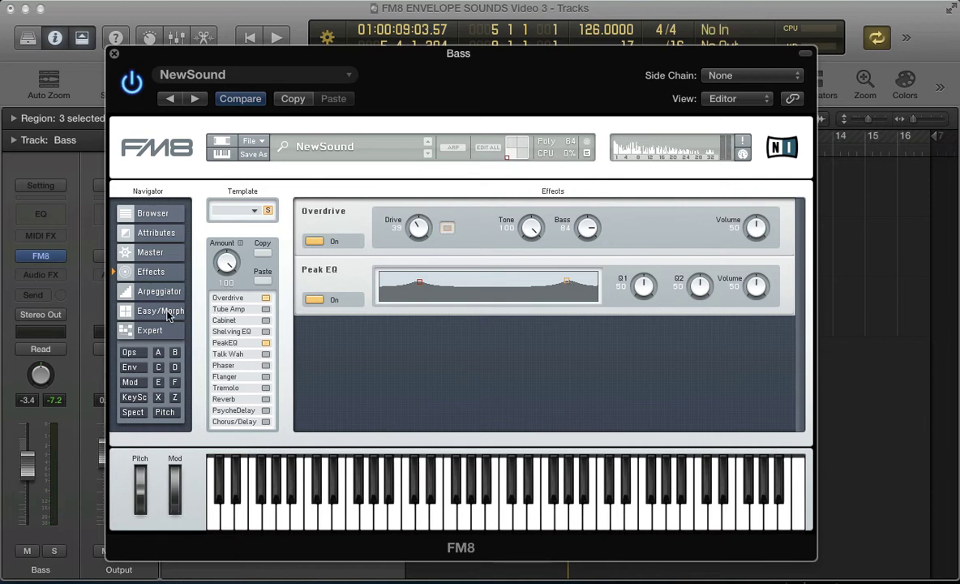
key("space")
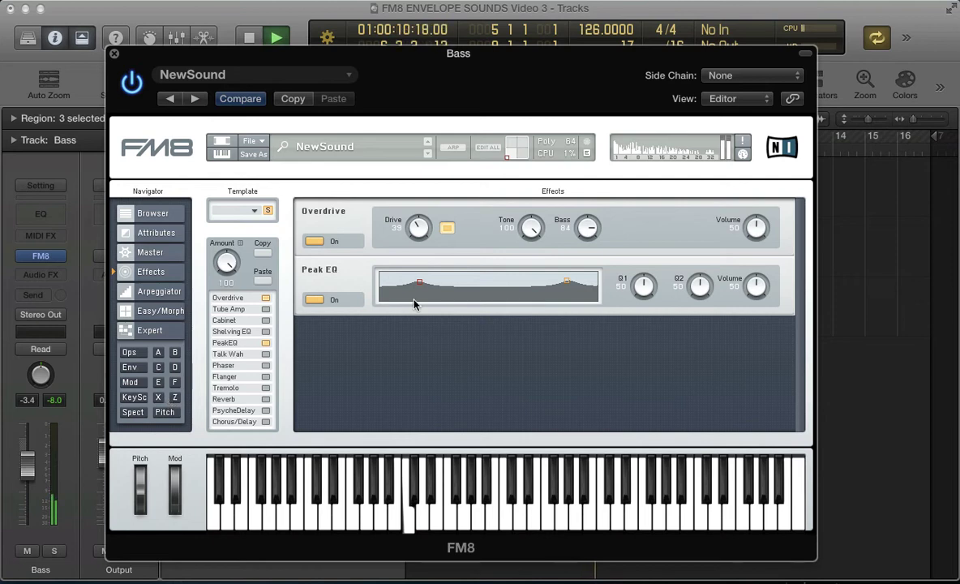
Step: Turn operator Z's envelope amount down and stop playback
left_click(174, 396)
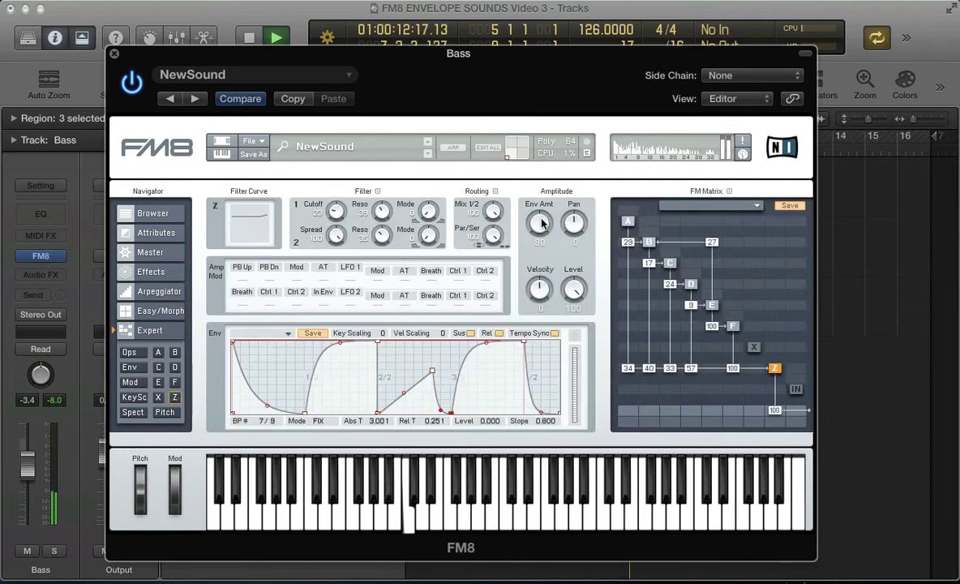
mouse_move(539, 231)
left_mouse_down()
mouse_move(537, 251)
mouse_move(531, 197)
mouse_move(533, 243)
left_mouse_up()
key("space")
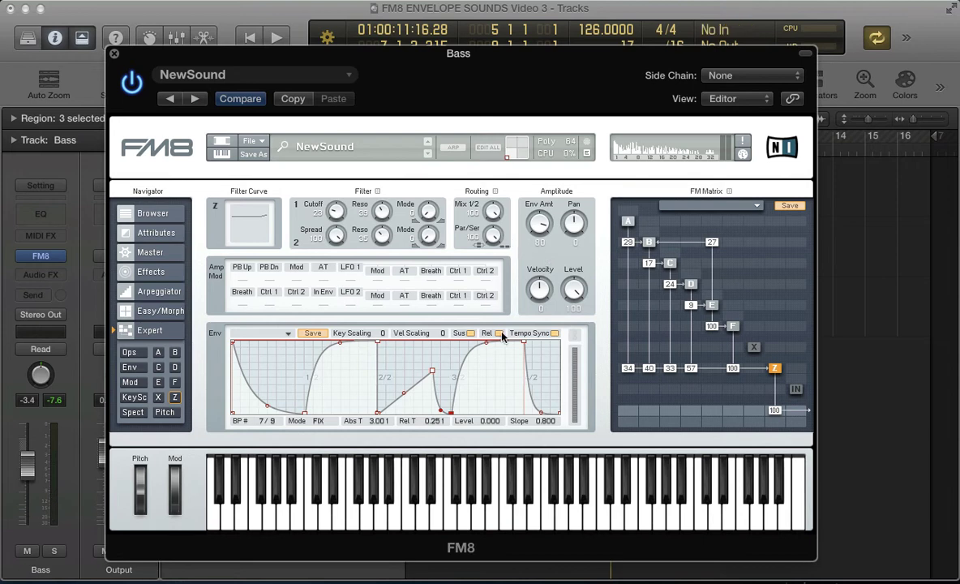
Step: Close and reopen the Bass track's FM8, landing on the per-operator envelope editor
left_click(144, 313)
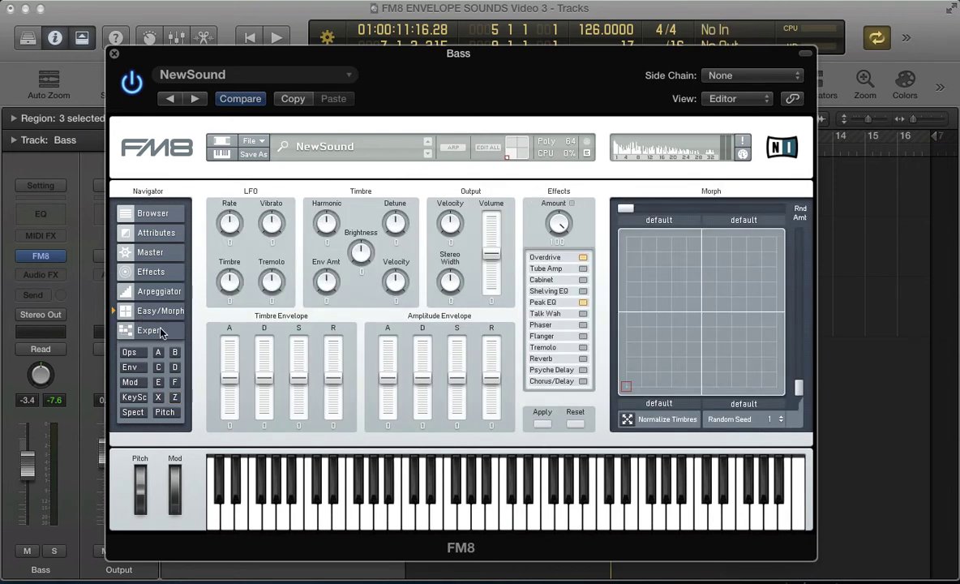
key("super+w")
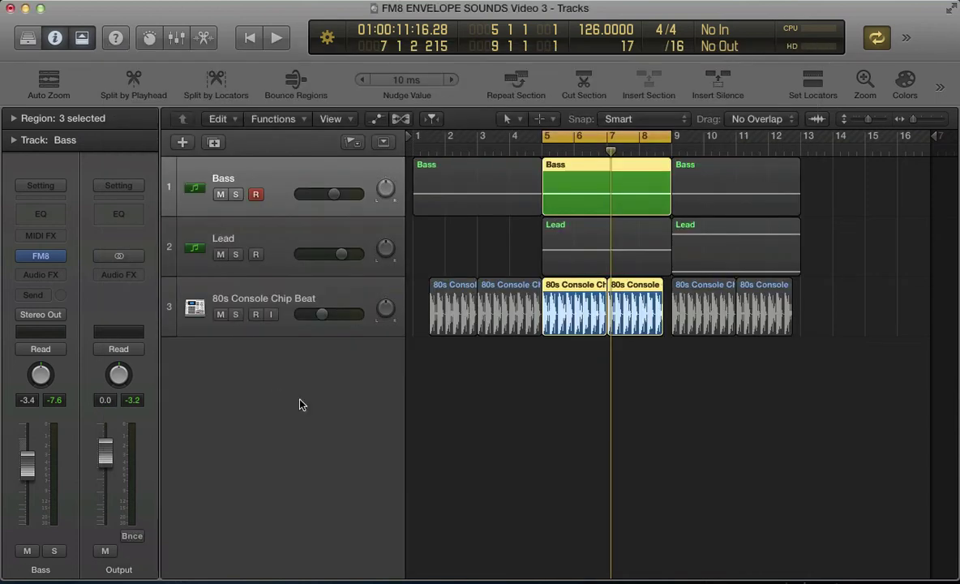
double_click(553, 212)
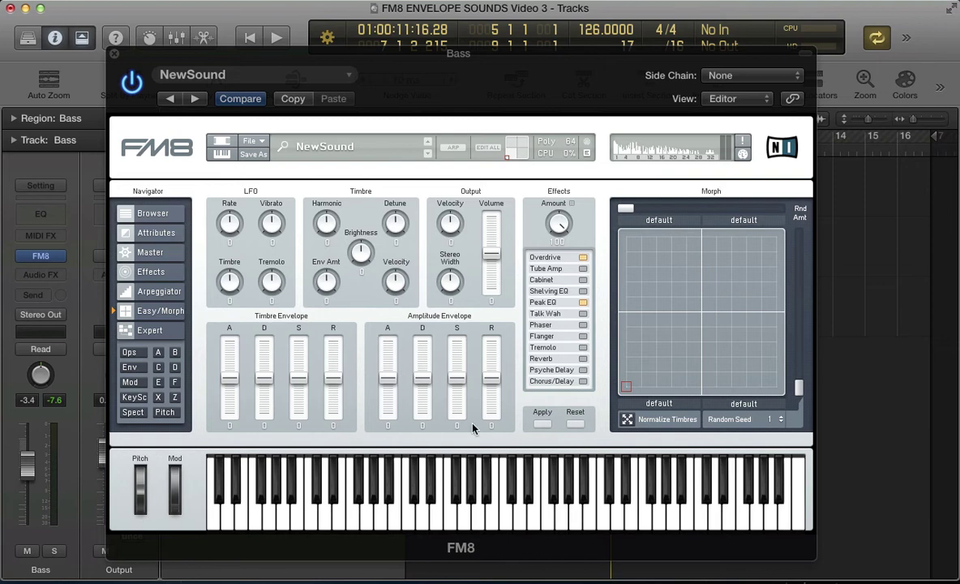
left_click(123, 368)
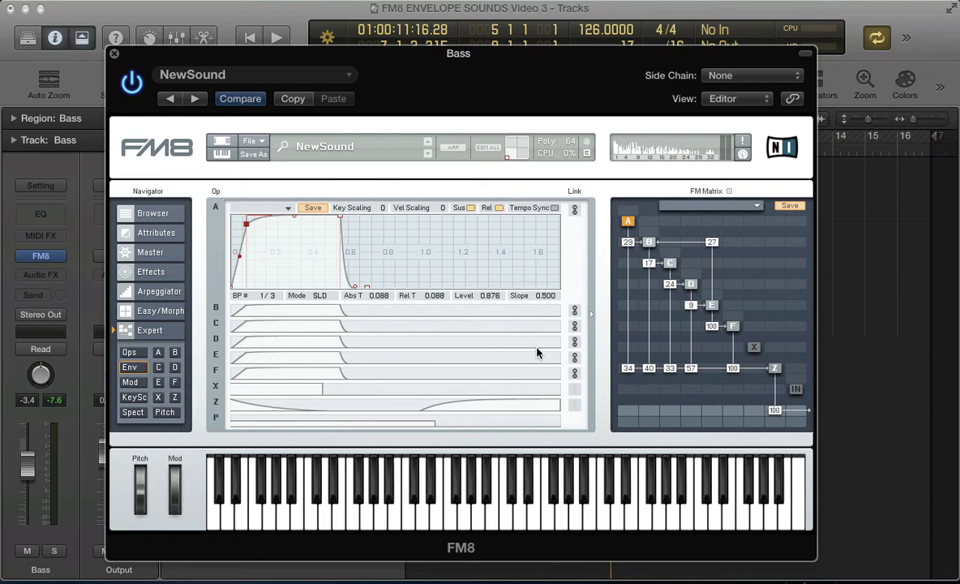
Step: Raise A's first breakpoint, unlink envelopes D and F, and make C decay to near silence
mouse_move(248, 228)
left_mouse_down()
mouse_move(302, 239)
mouse_move(280, 255)
mouse_move(258, 218)
mouse_move(247, 215)
mouse_move(249, 225)
left_mouse_up()
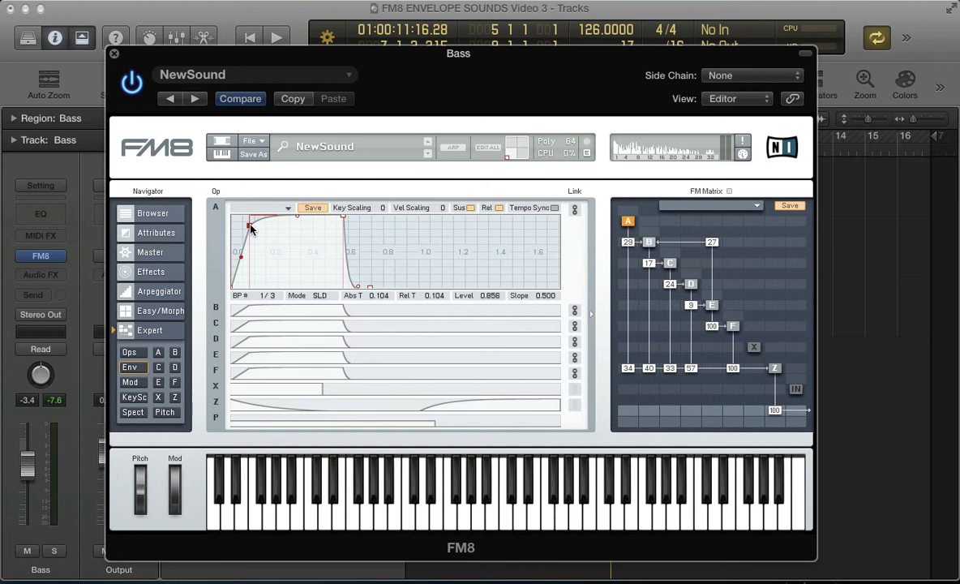
left_click(574, 341)
left_click(573, 373)
left_click(239, 308)
left_click(253, 326)
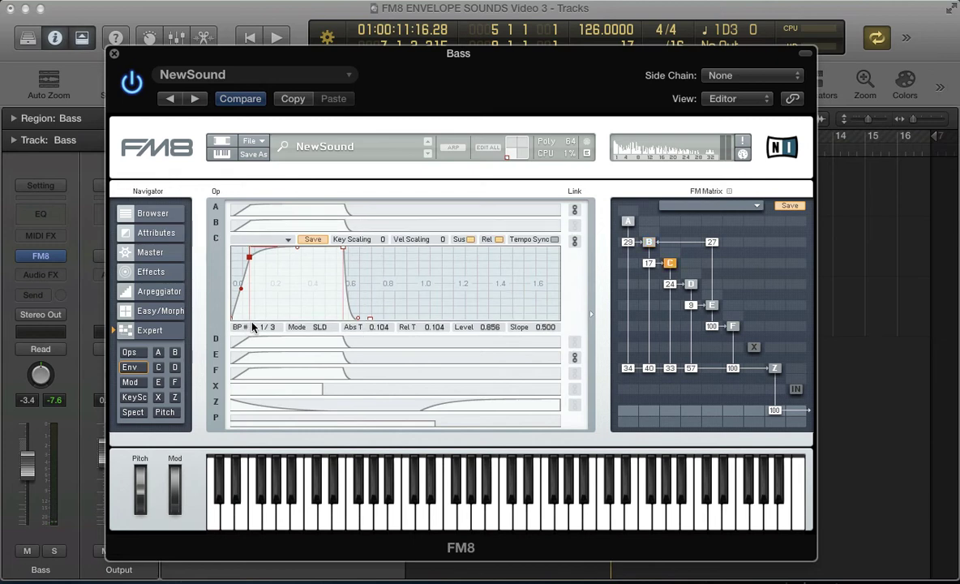
left_click_drag(342, 250, 373, 321)
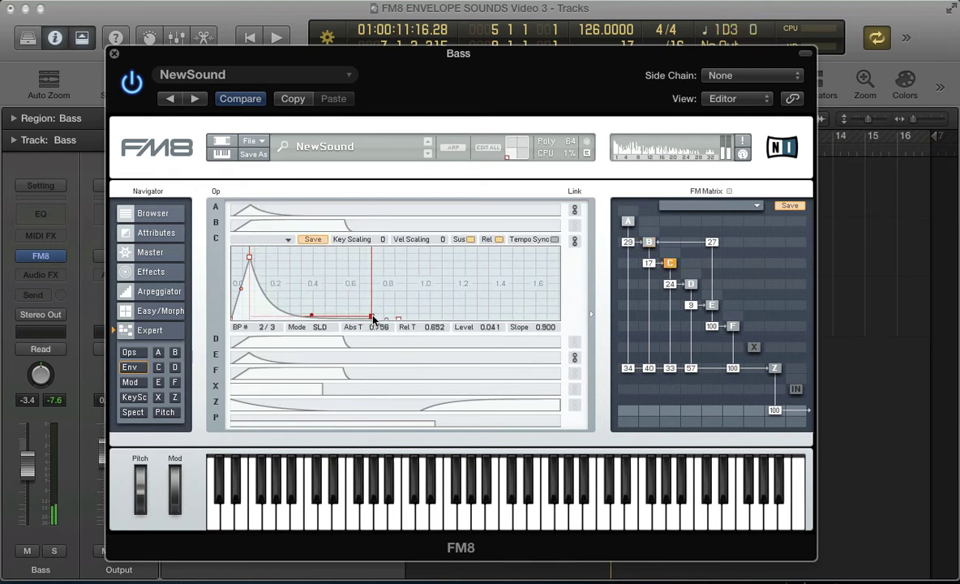
Step: Move A's attack peak later to about 0.55 and lower B's first and decay breakpoints
left_click(253, 224)
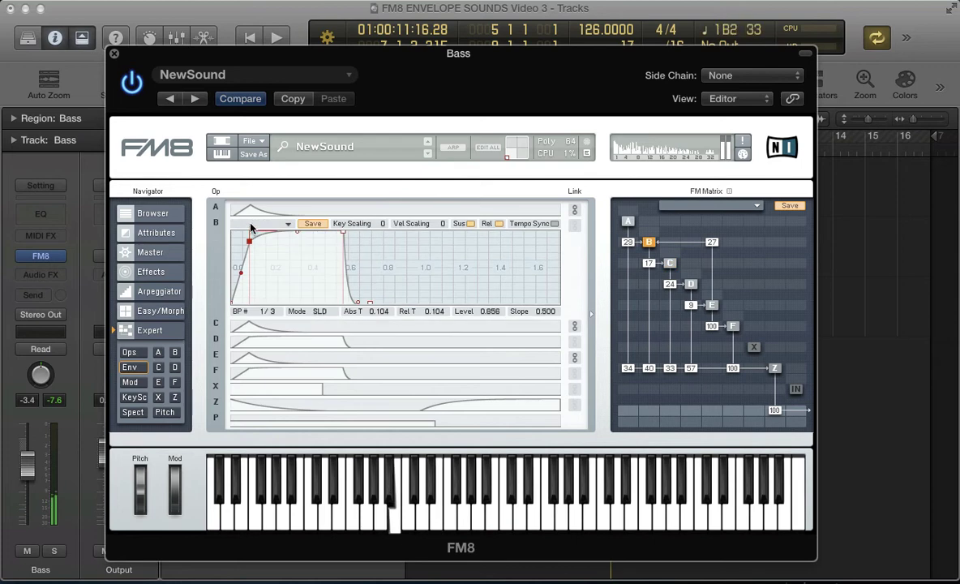
left_click(285, 212)
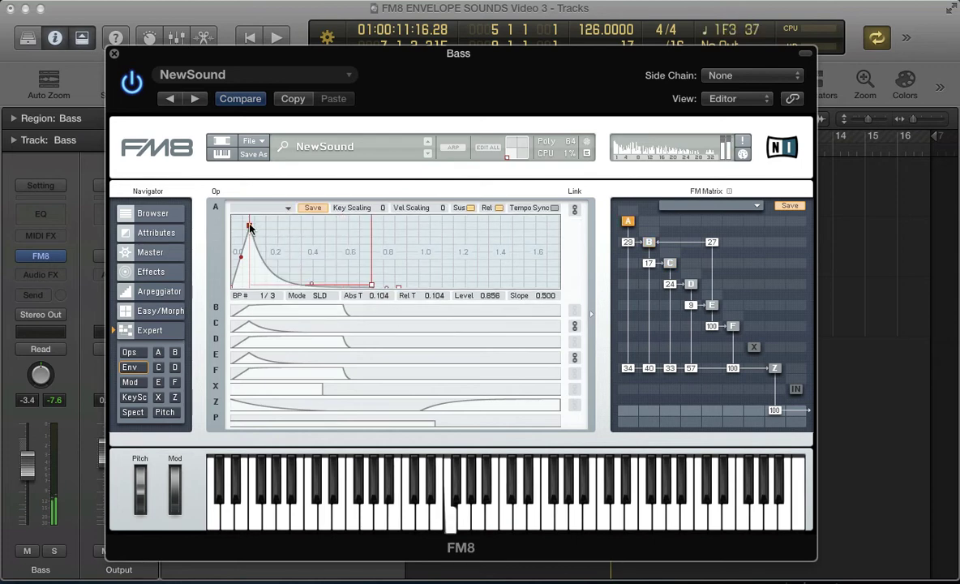
left_click_drag(249, 225, 333, 225)
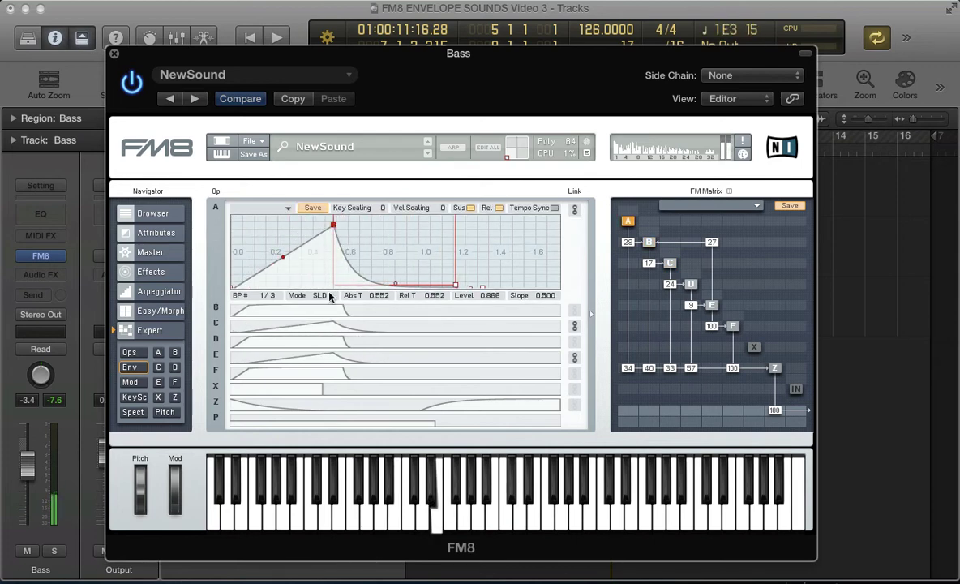
left_click(300, 311)
left_click_drag(252, 243, 246, 274)
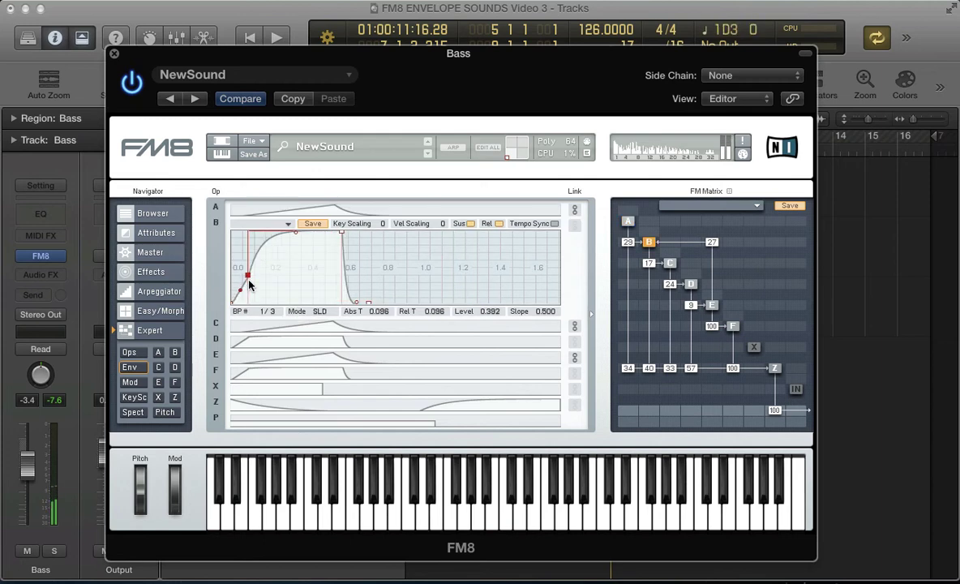
left_click_drag(343, 240, 362, 293)
Step: Shorten and lower F's attack and pull its decay down to a lower sustain
left_click(283, 376)
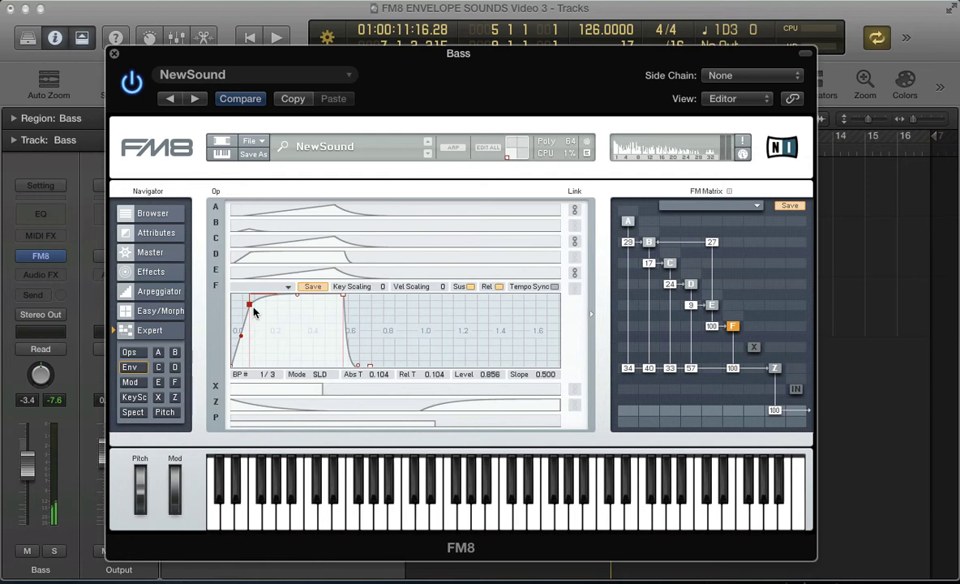
left_click_drag(249, 304, 239, 315)
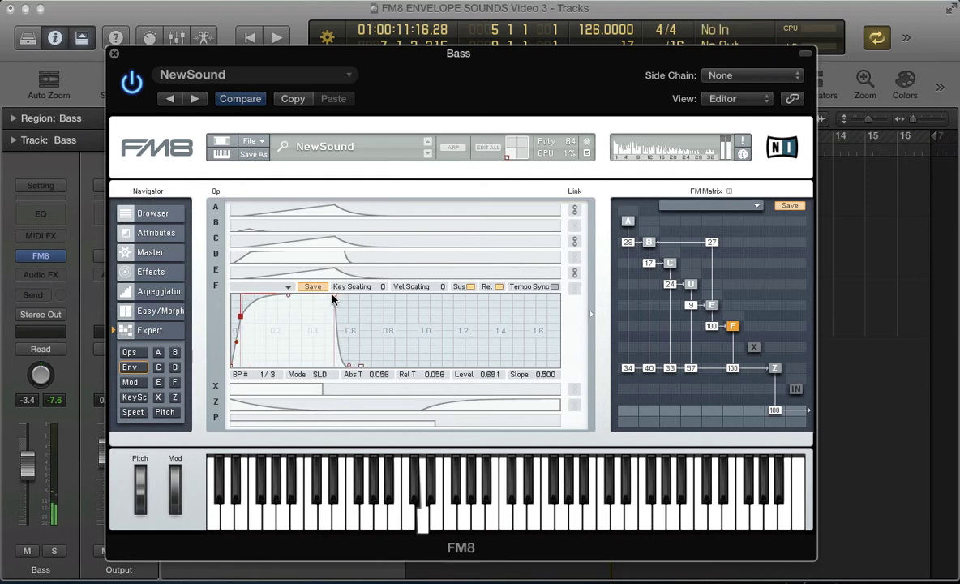
left_click_drag(288, 294, 356, 333)
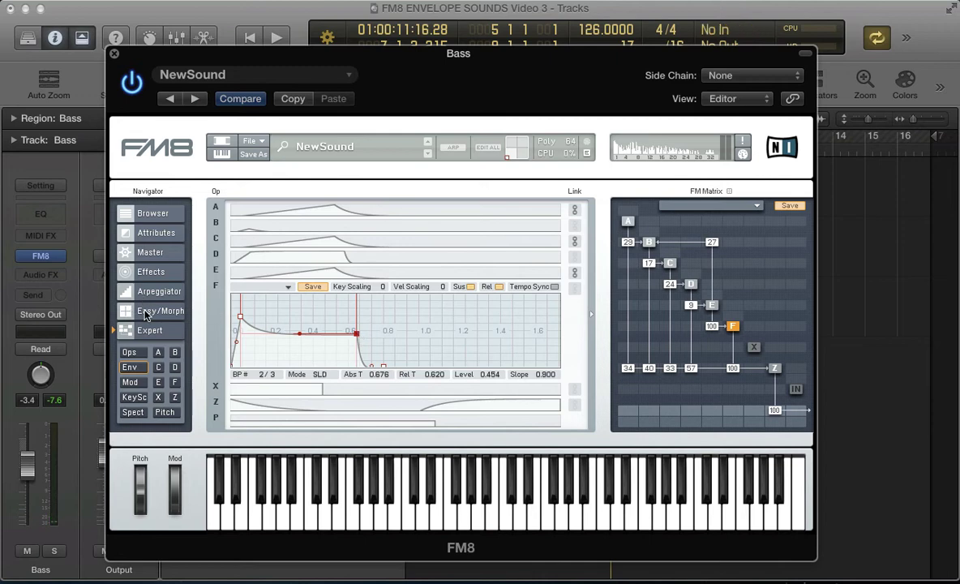
scroll(448, 347, "down", 3)
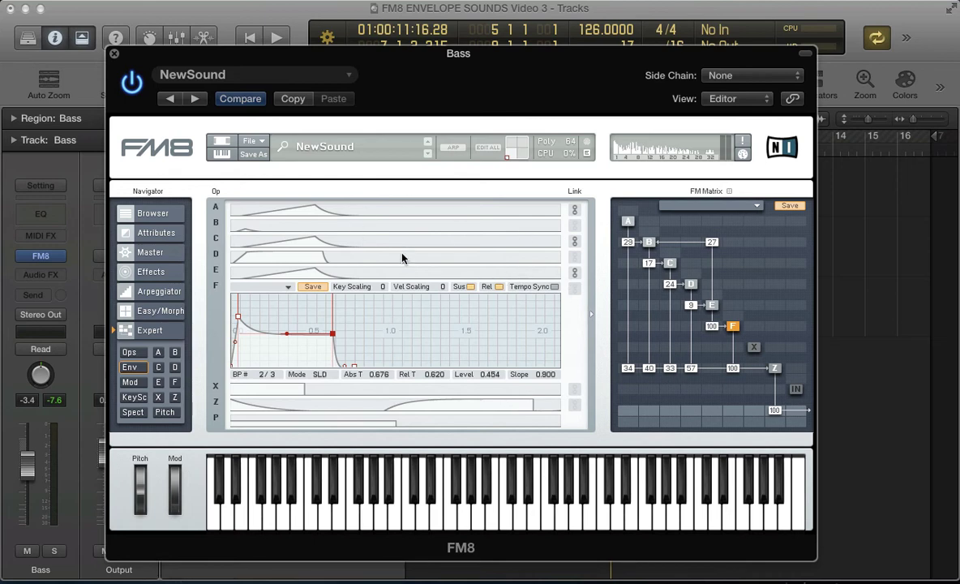
Step: Relink operator C's envelope, review envelopes E through A, and return to Easy/Morph
left_click(572, 240)
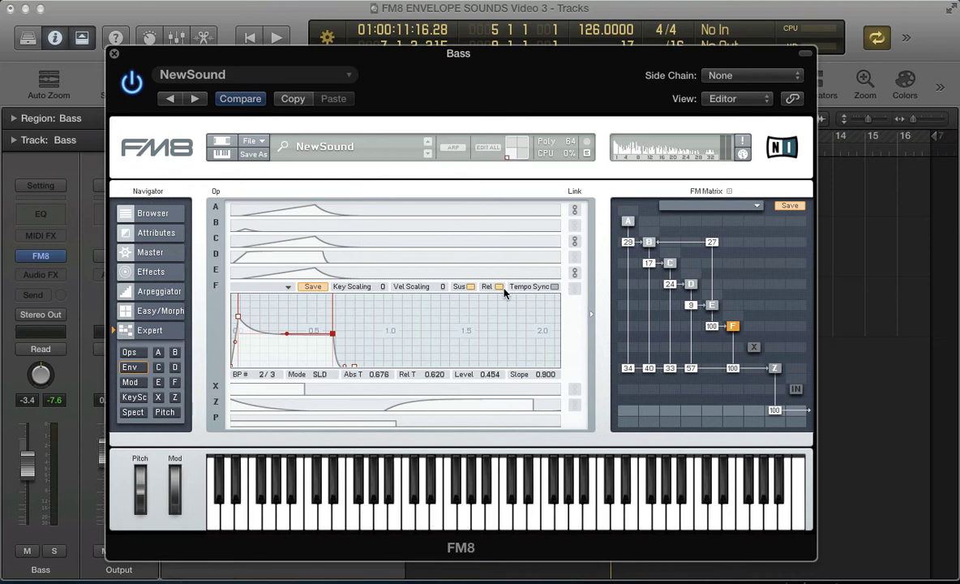
left_click(281, 270)
left_click(259, 254)
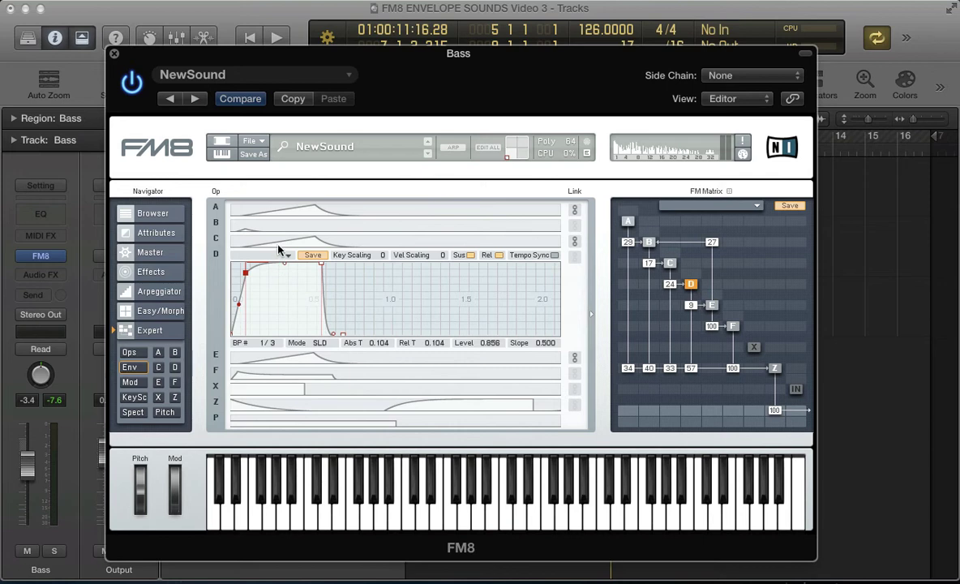
left_click(261, 239)
left_click(268, 222)
left_click(278, 205)
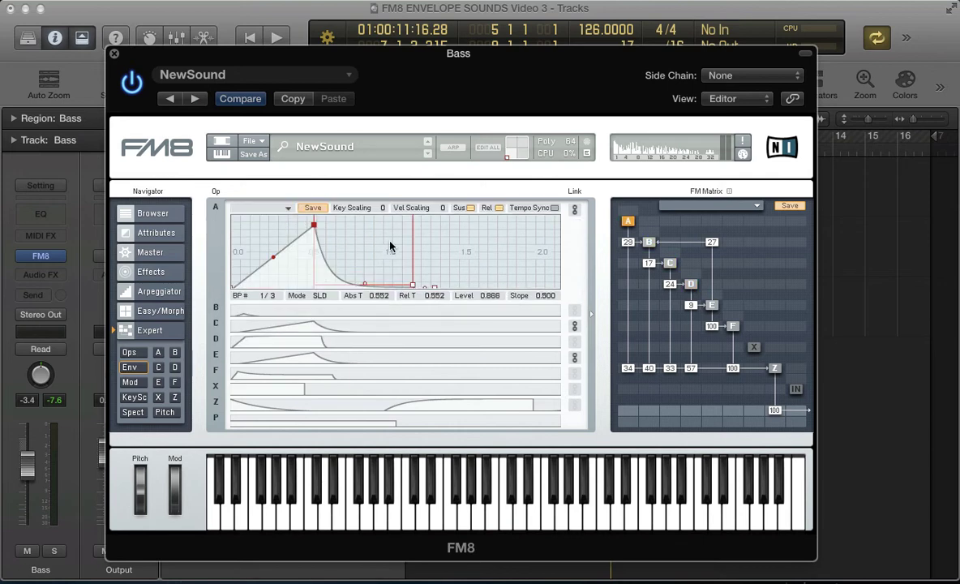
left_click(159, 312)
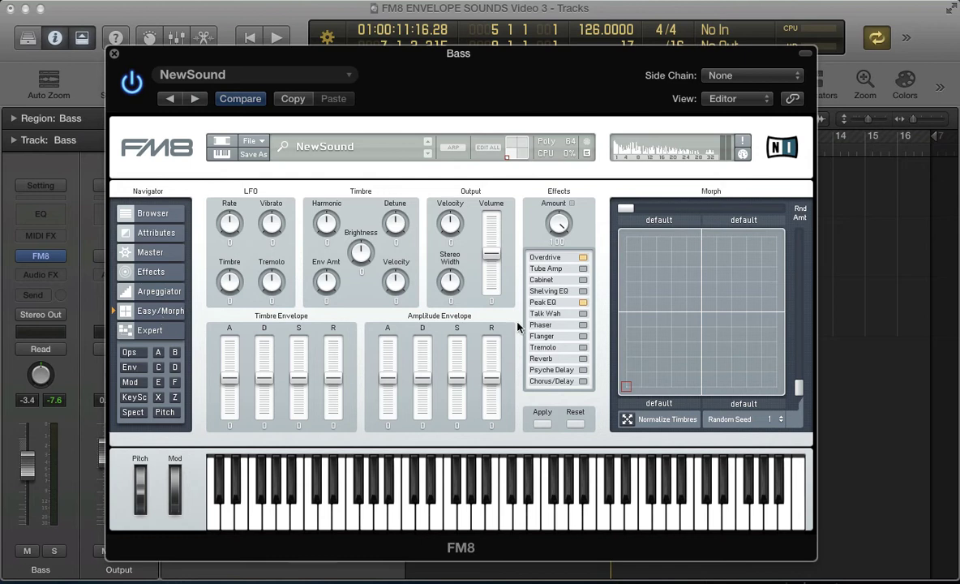
Step: Raise the amplitude envelope attack to 59, apply it to all operators, and view the stretched envelopes
left_click(131, 368)
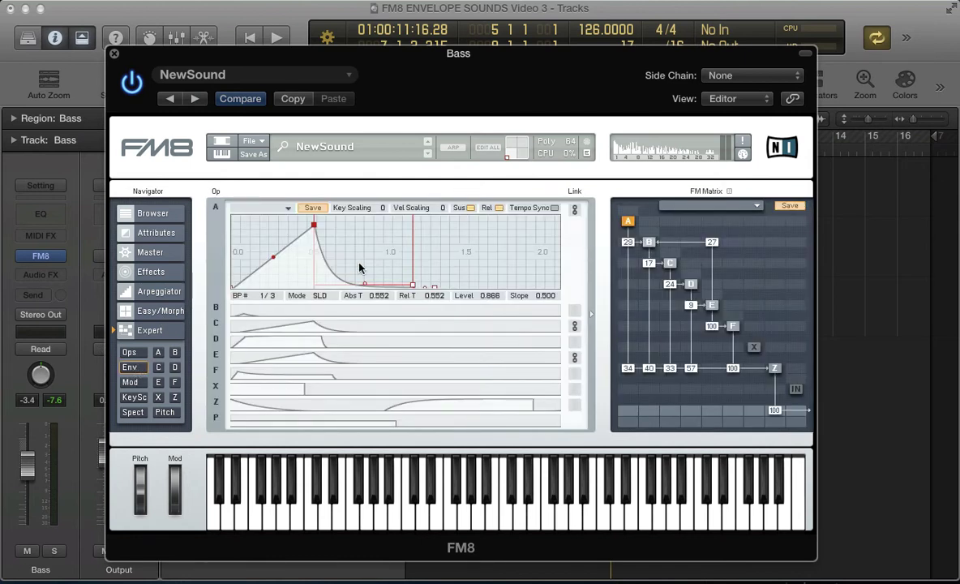
key("a")
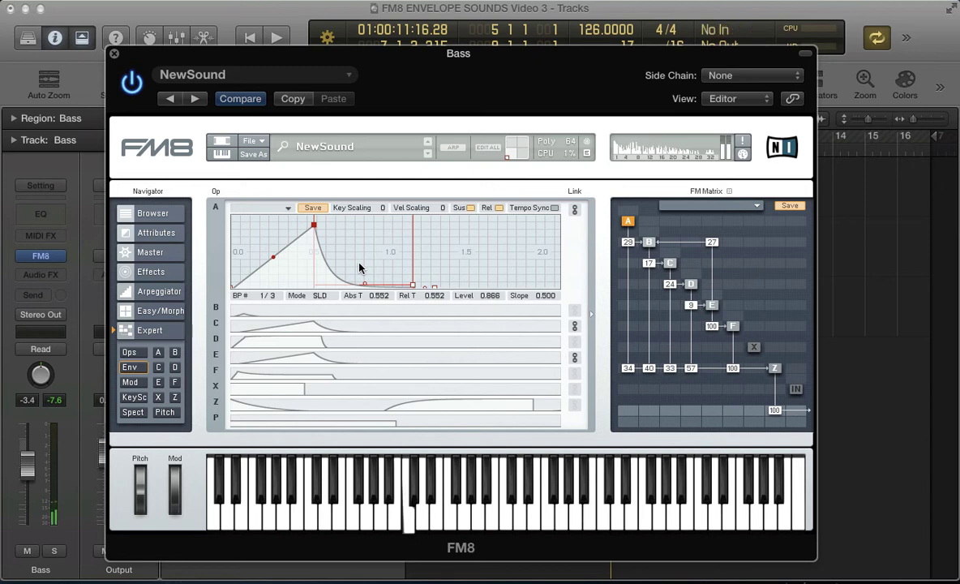
left_click(155, 311)
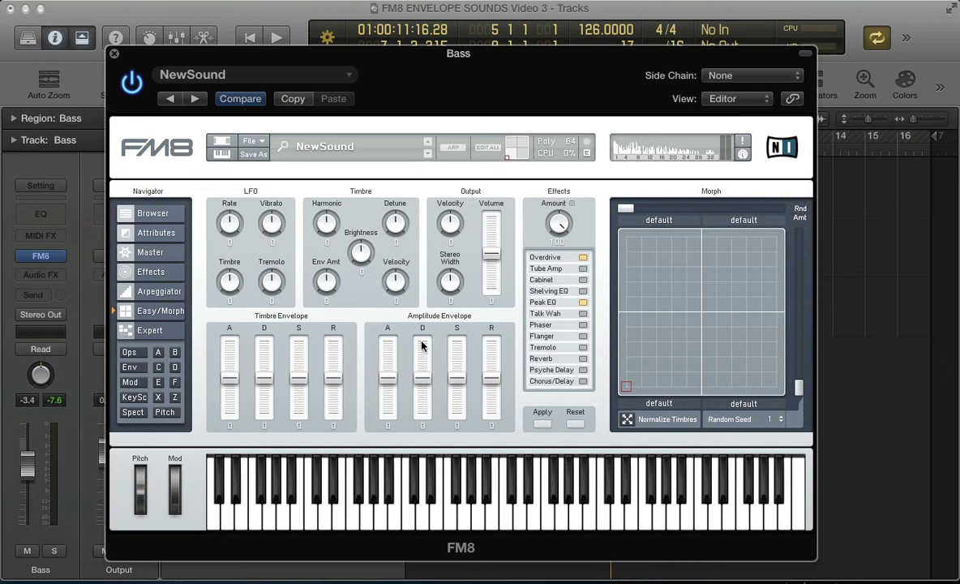
left_click_drag(386, 378, 387, 381)
left_click_drag(386, 381, 387, 352)
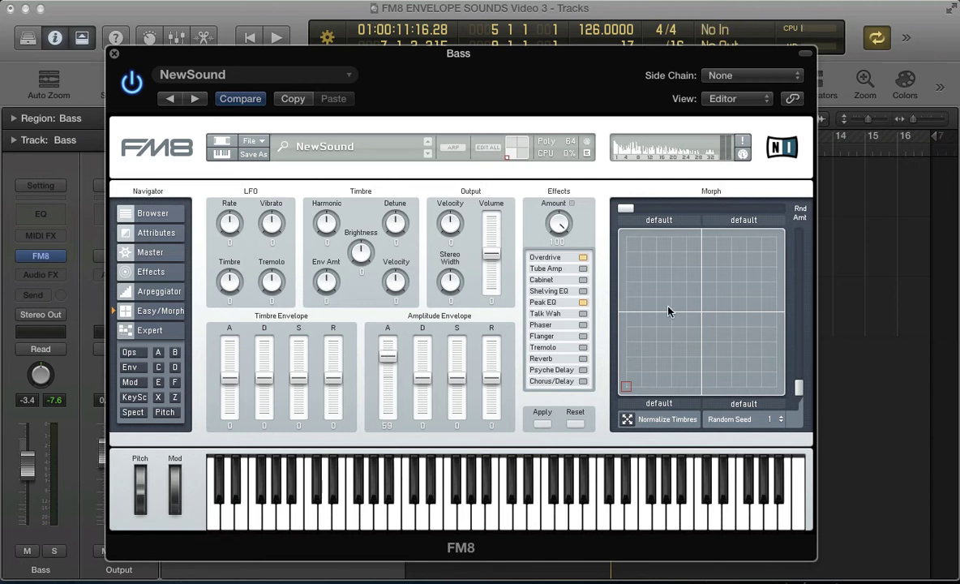
left_click(542, 424)
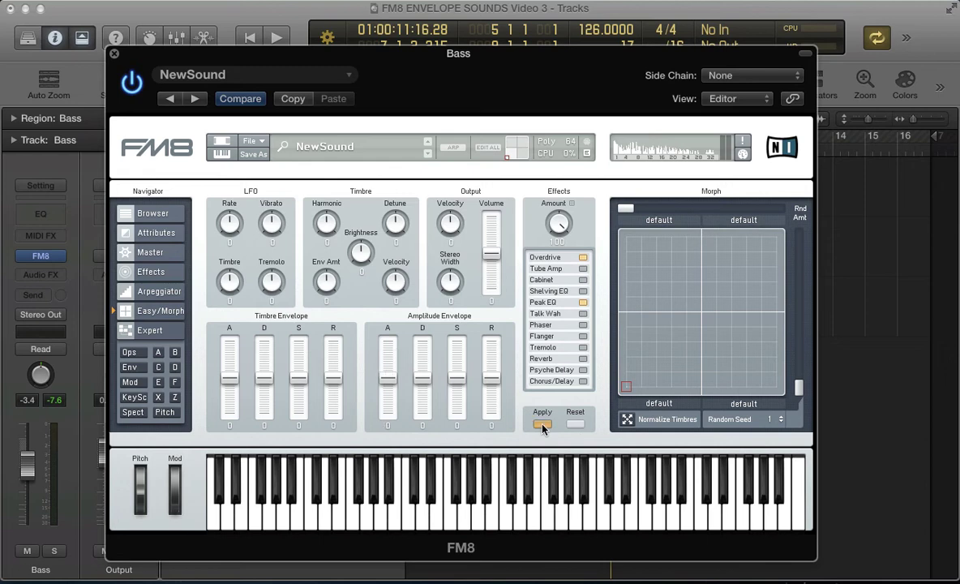
left_click(128, 367)
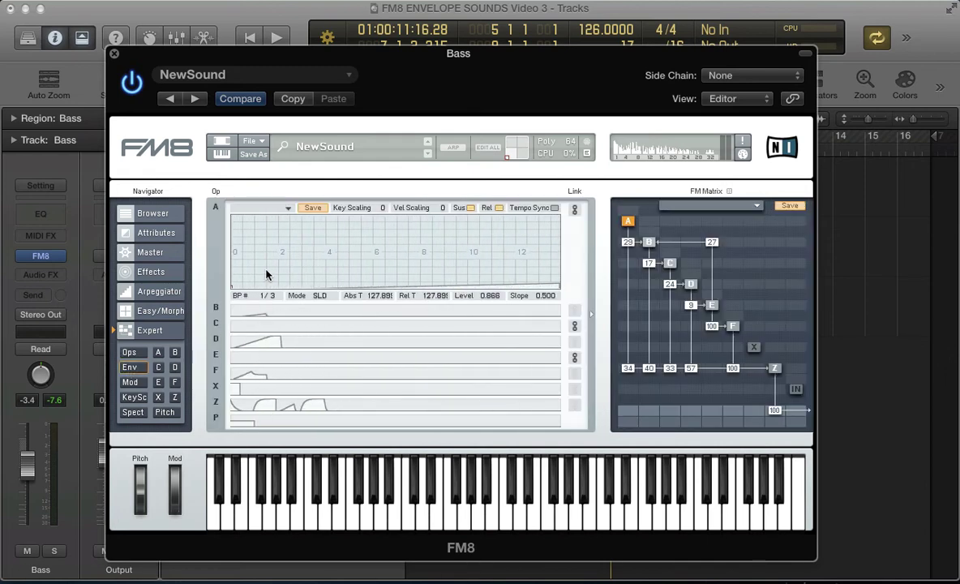
Step: Zoom out over A's long ramp, inspect operator D's lengthened attack timing, then return to Easy/Morph
left_click_drag(266, 272, 257, 280)
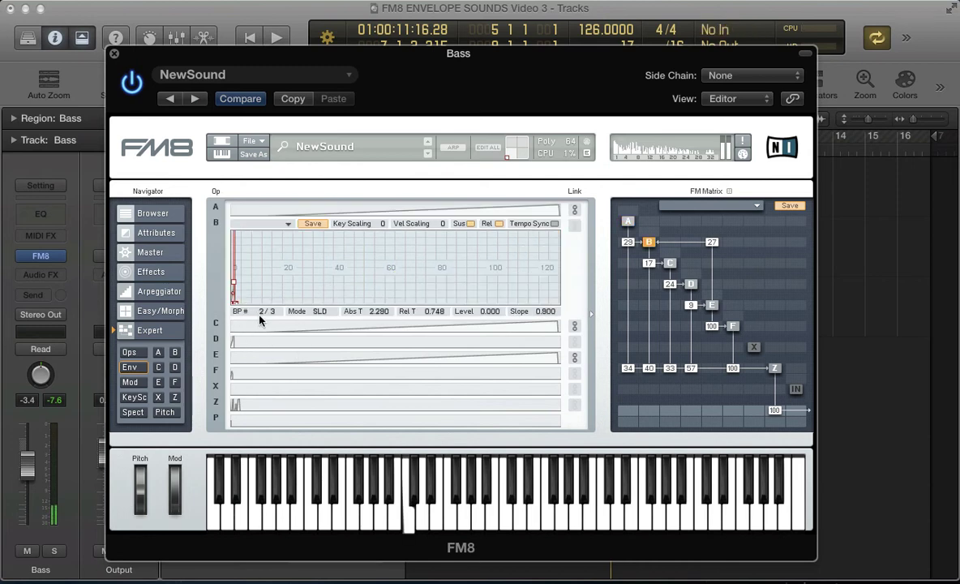
left_click(274, 339)
left_click_drag(244, 306, 263, 316)
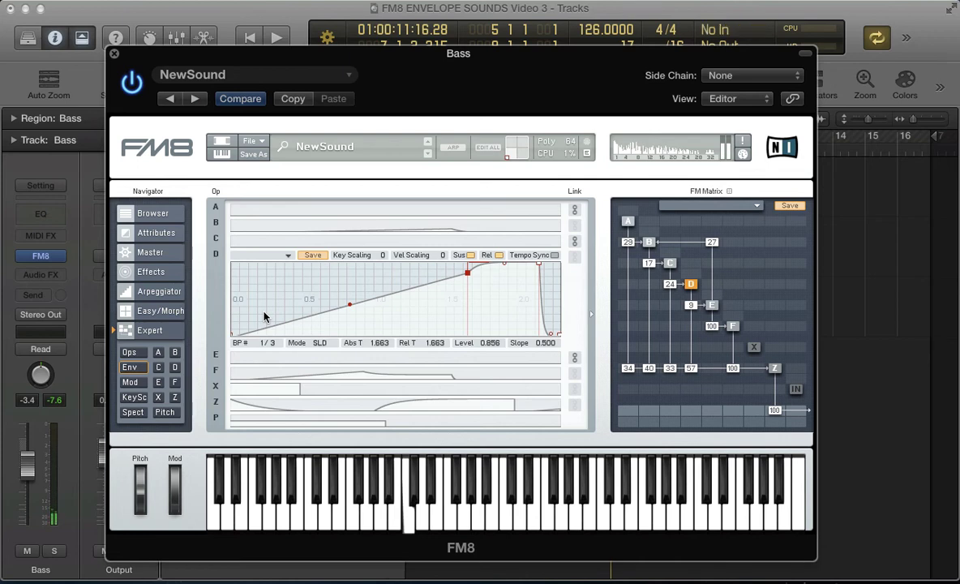
left_click(136, 310)
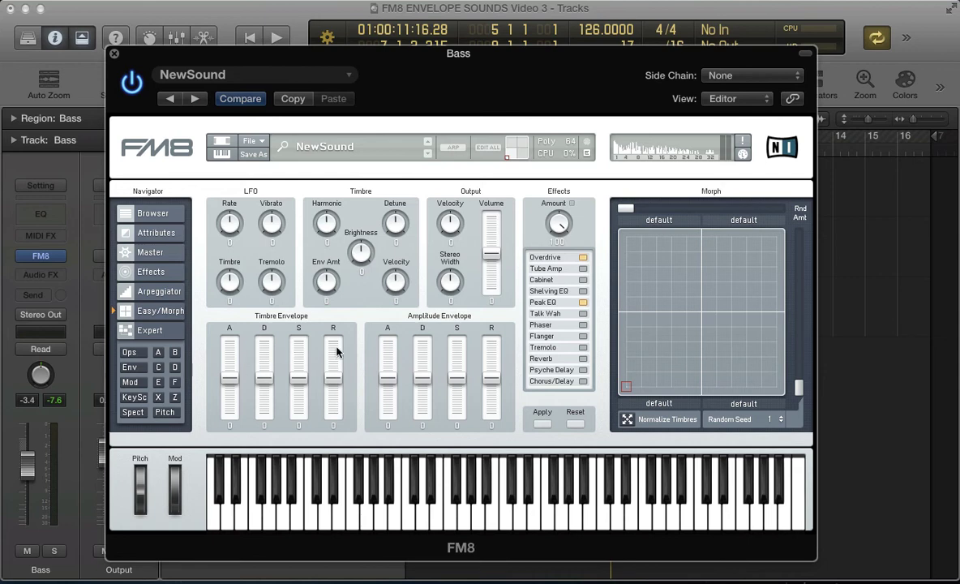
left_click(128, 353)
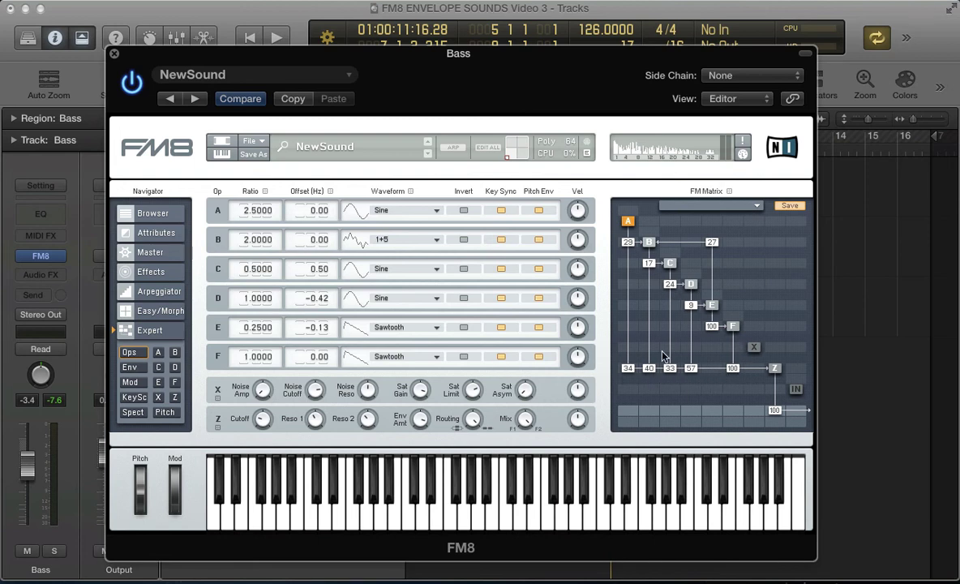
left_click(155, 312)
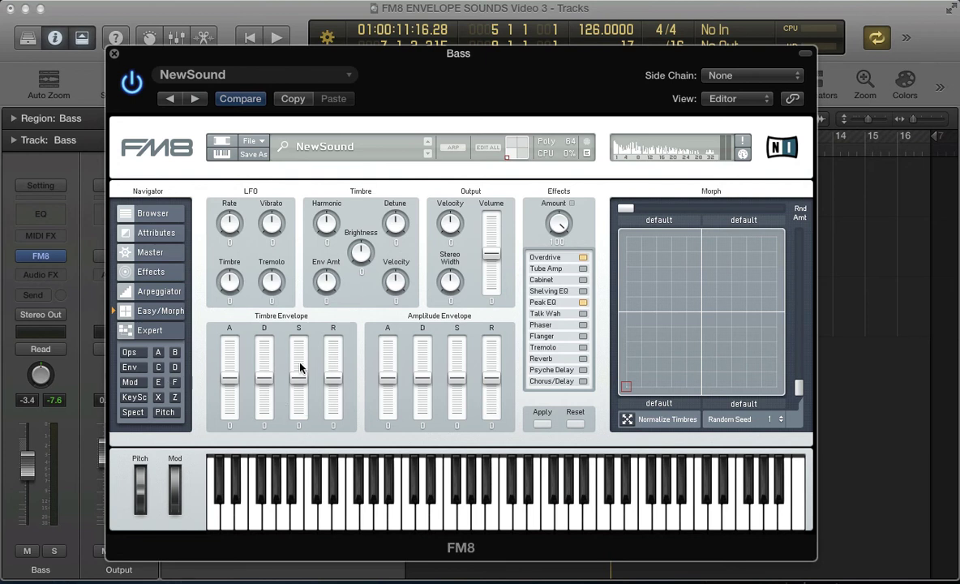
Step: Link operators C, B, A, E and F to D's envelope and shorten the attack to 0.105
left_click(128, 330)
left_click(128, 367)
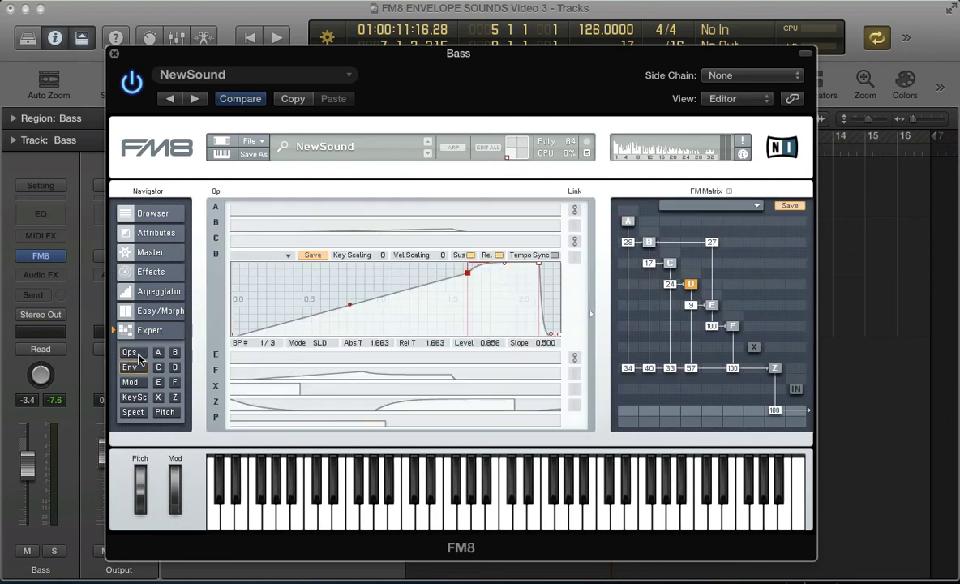
left_click(574, 240)
left_click(574, 224)
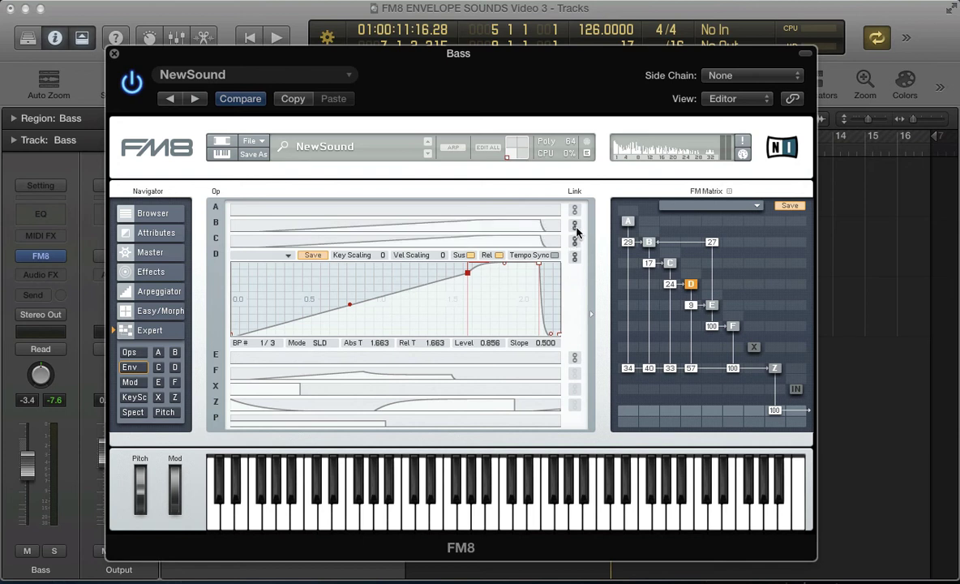
left_click(574, 209)
left_click(574, 357)
left_click(574, 370)
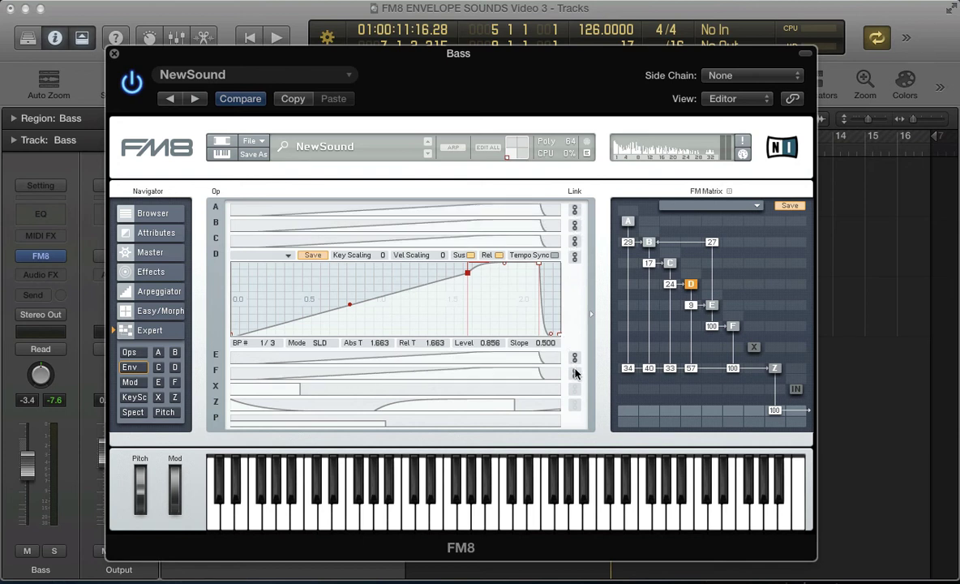
left_click_drag(466, 278, 245, 279)
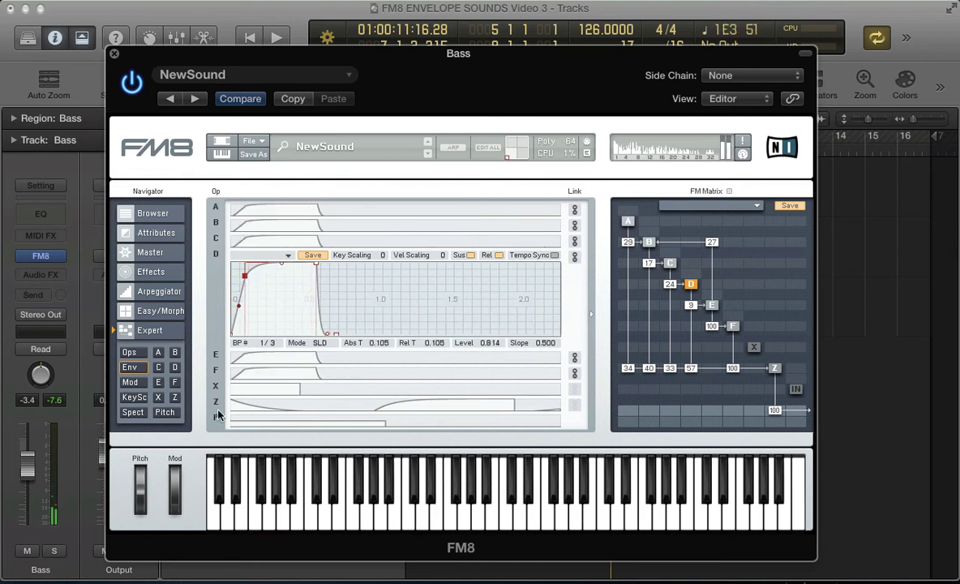
Step: Set the timbre envelope attack to 81 and apply it, stretching operator D's attack to 4.710
left_click(146, 314)
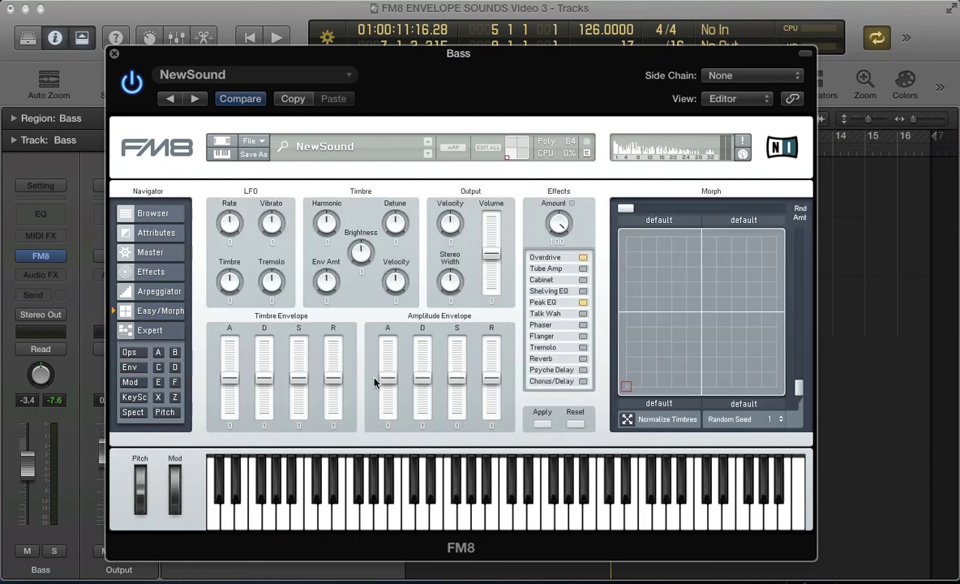
left_click_drag(237, 398, 236, 357)
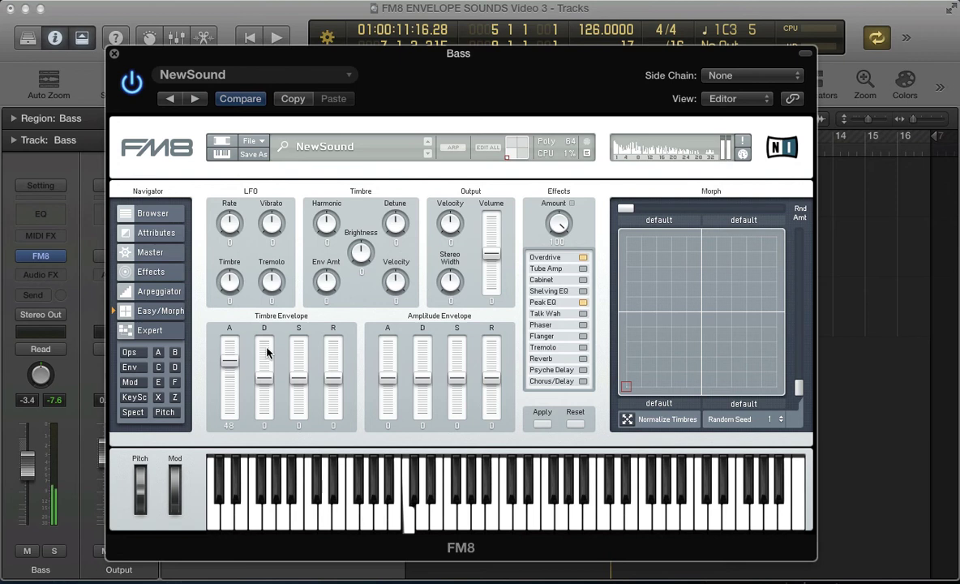
left_click_drag(229, 361, 229, 347)
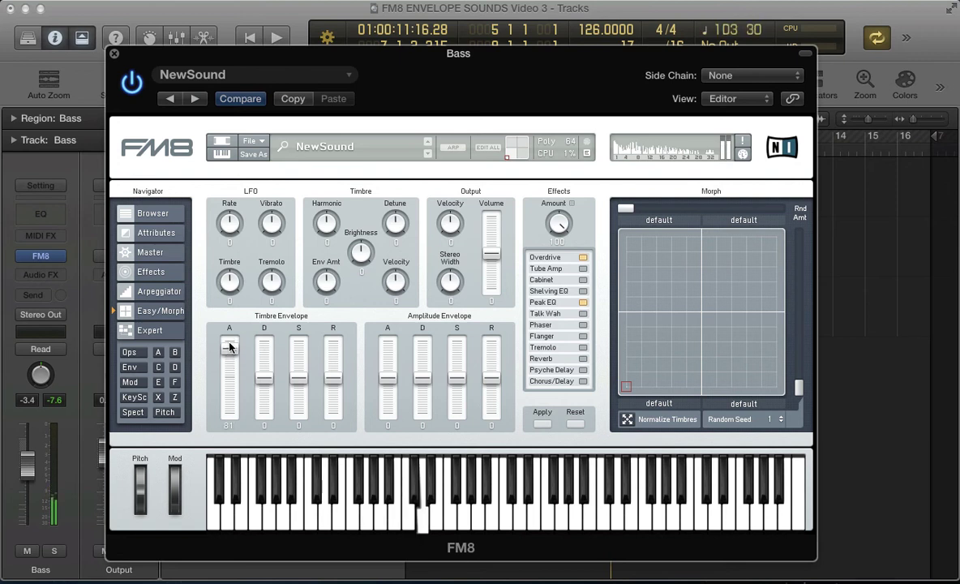
left_click(542, 423)
left_click(131, 367)
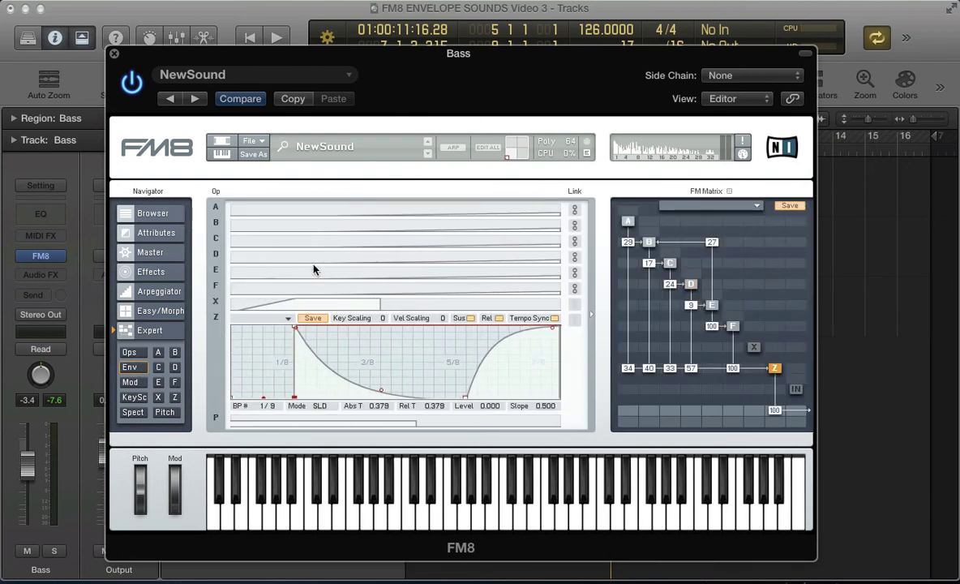
Step: Inspect the X and Z operator envelopes, zooming the Z graph, then return to Easy/Morph
left_click(273, 304)
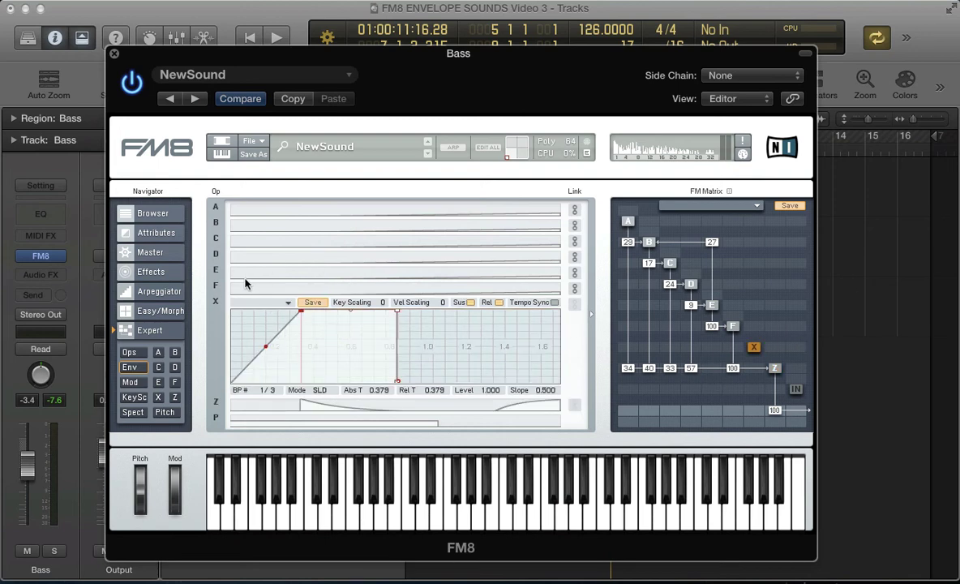
left_click(259, 402)
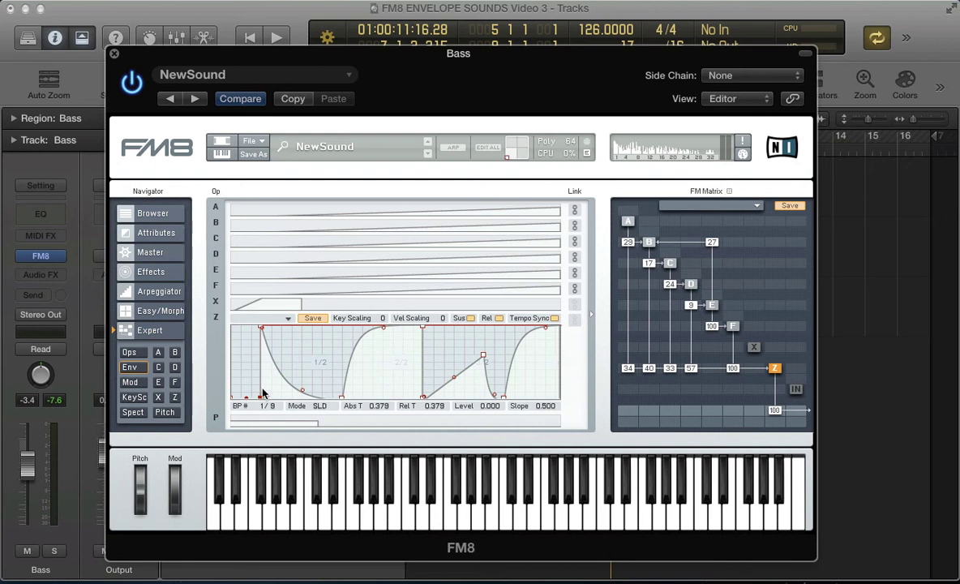
scroll(237, 360, "up", 3)
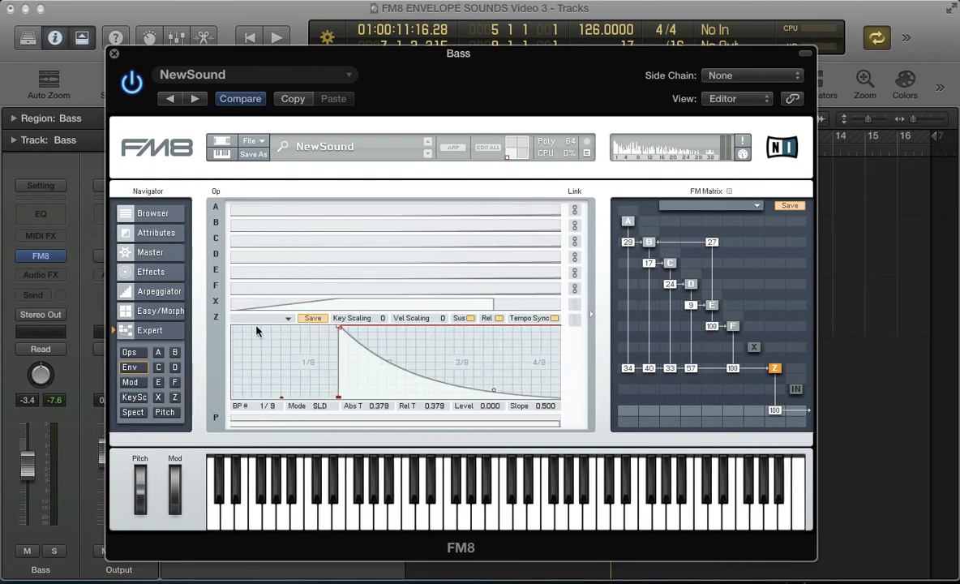
scroll(231, 332, "up", 1)
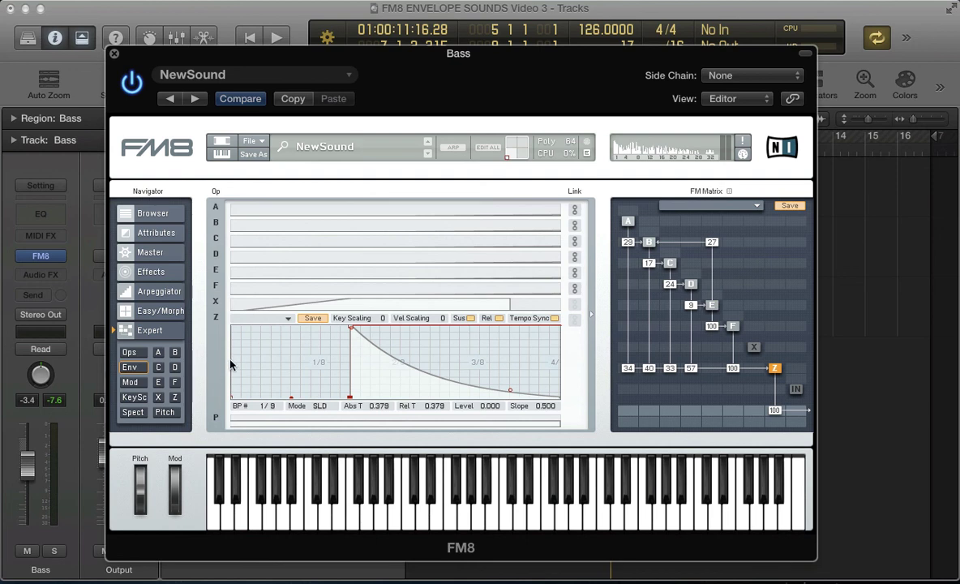
scroll(262, 321, "down", 3)
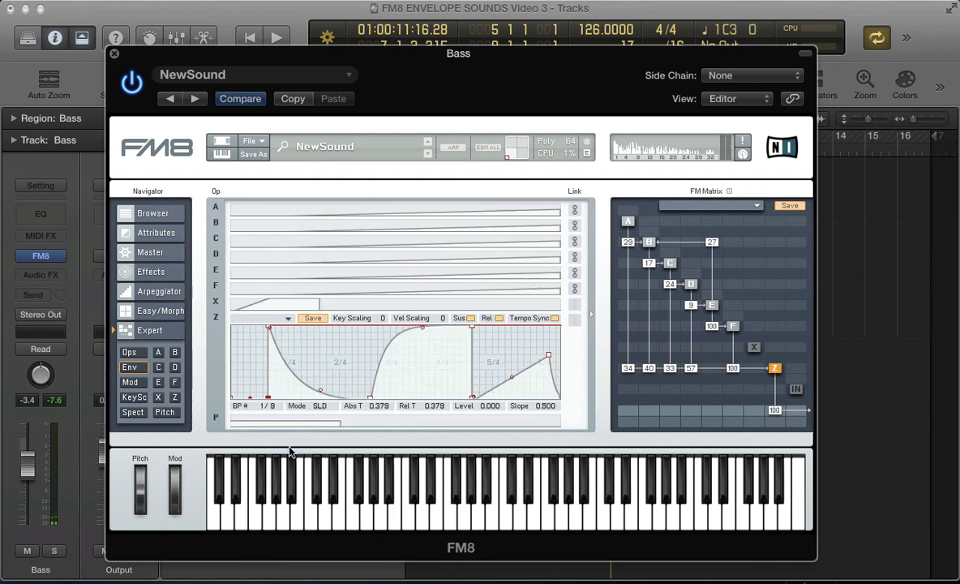
left_click(151, 313)
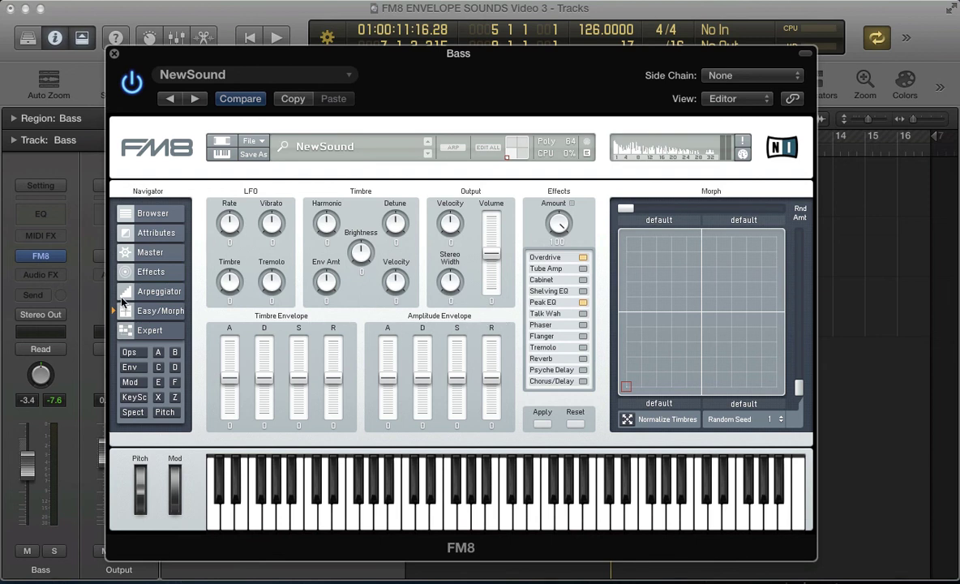
Step: Move operator Z's first envelope breakpoint to time zero
left_click(131, 367)
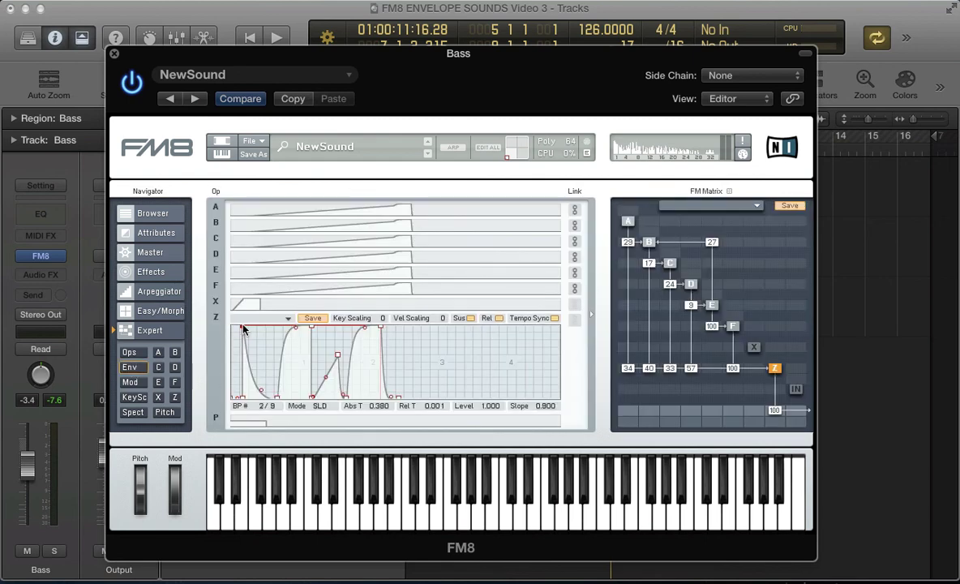
left_click_drag(221, 340, 309, 243)
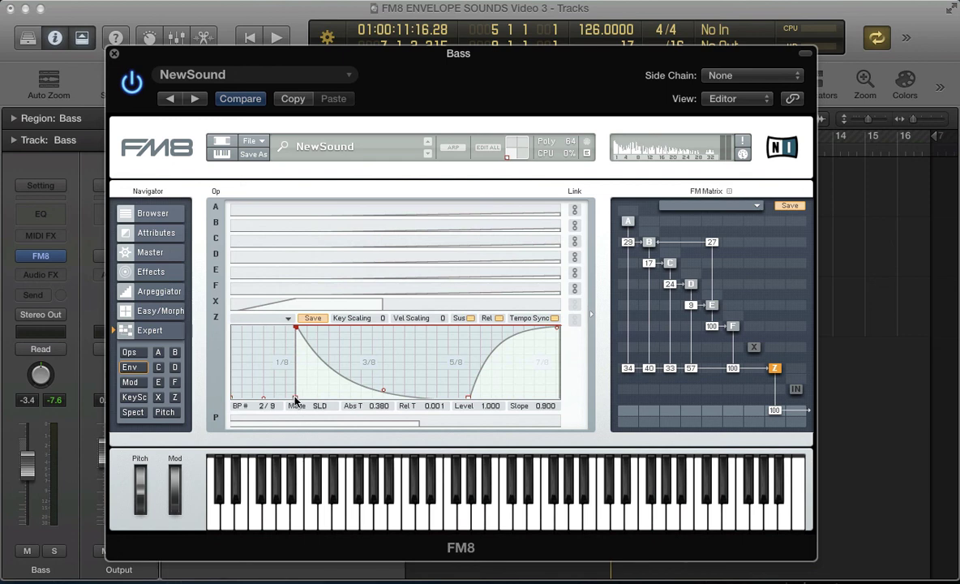
left_click_drag(294, 399, 232, 399)
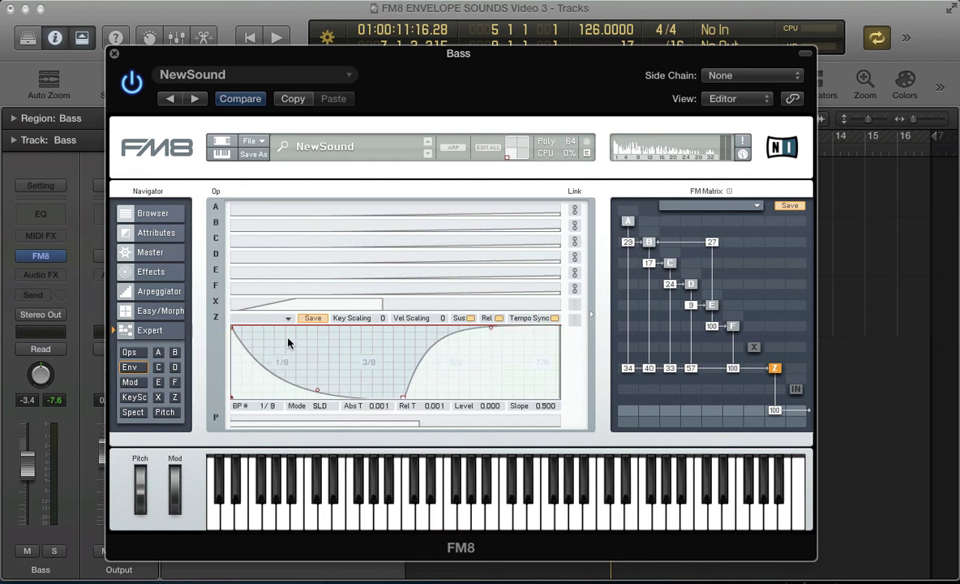
left_click_drag(288, 342, 297, 450)
Step: Shorten operator F's long envelope toward the start and close the FM8 window
left_click(214, 282)
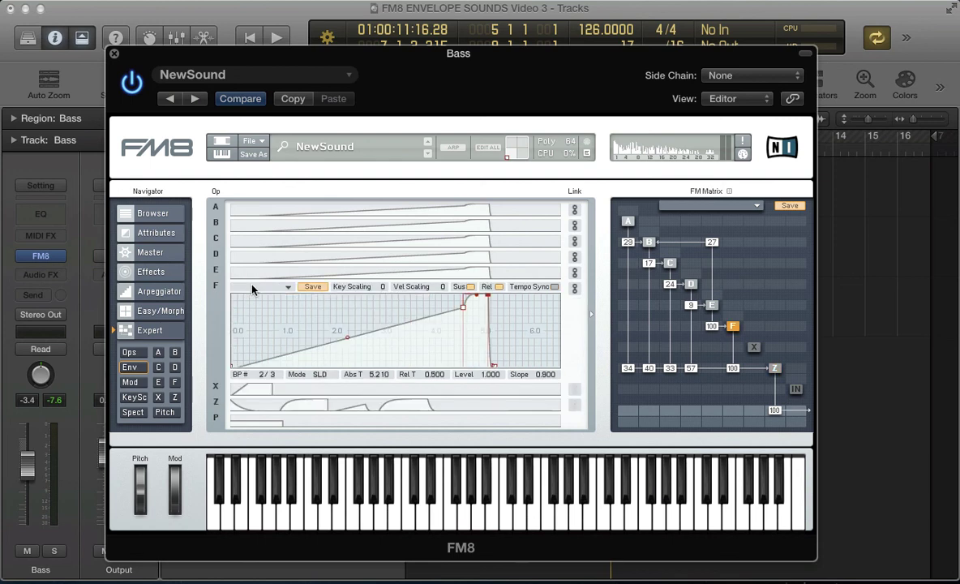
left_click_drag(463, 308, 293, 303)
left_click(242, 302)
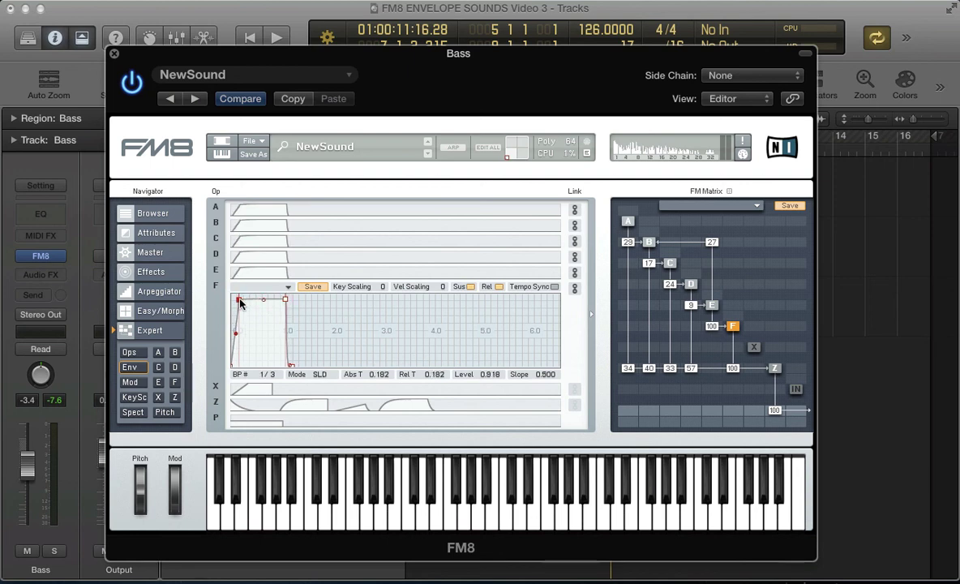
key("super+w")
Step: Turn off the cycle, select the three Bass regions, and play the song from the start
left_click(559, 136)
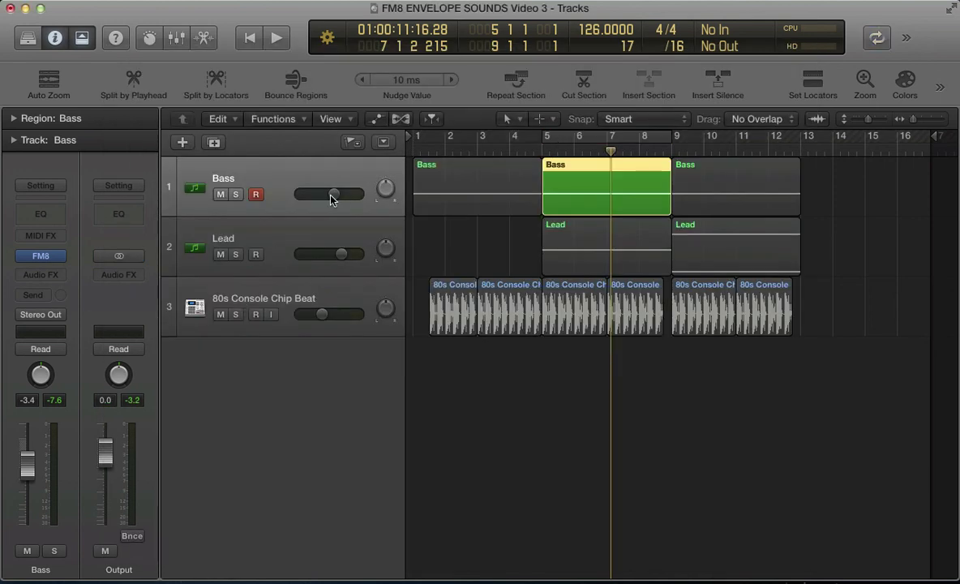
left_click(324, 183)
key("Return")
key("space")
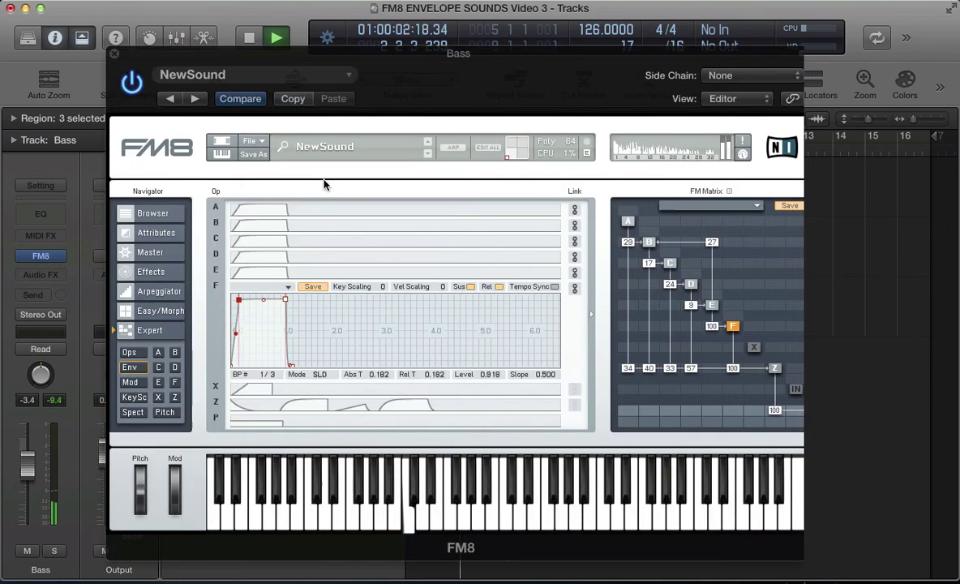
Step: Reopen FM8 on operator Z's page and nudge its envelope amount down to compare
key("v")
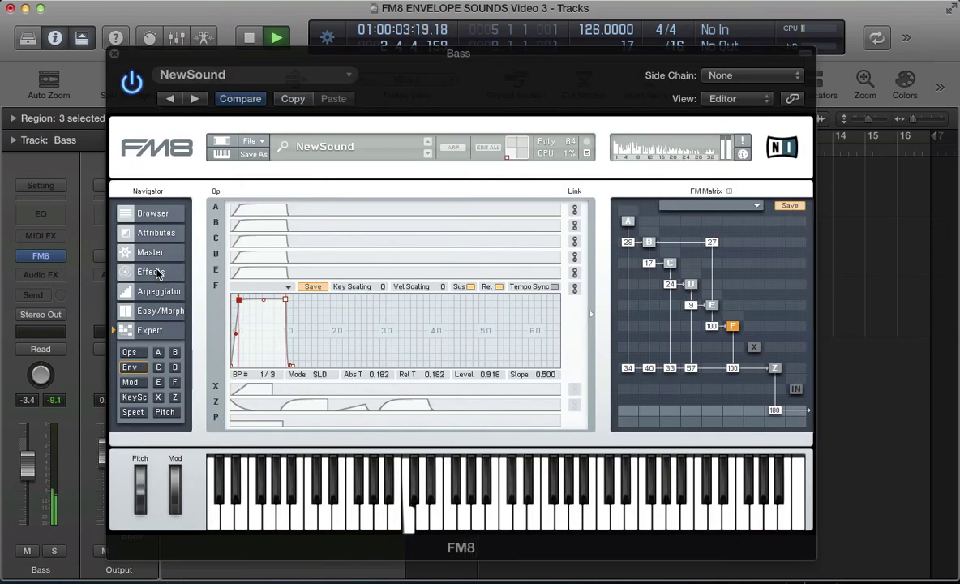
left_click(174, 396)
left_click_drag(532, 229, 532, 235)
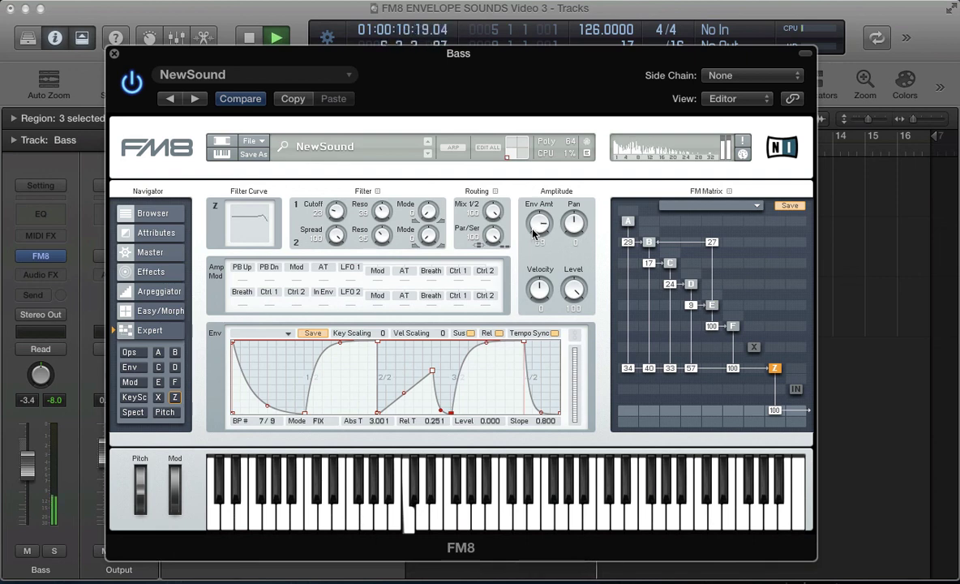
Step: Bring operator Z's Amplitude Env Amt to 72, then stop playback
mouse_move(533, 235)
left_mouse_down()
mouse_move(532, 247)
mouse_move(531, 233)
left_mouse_up()
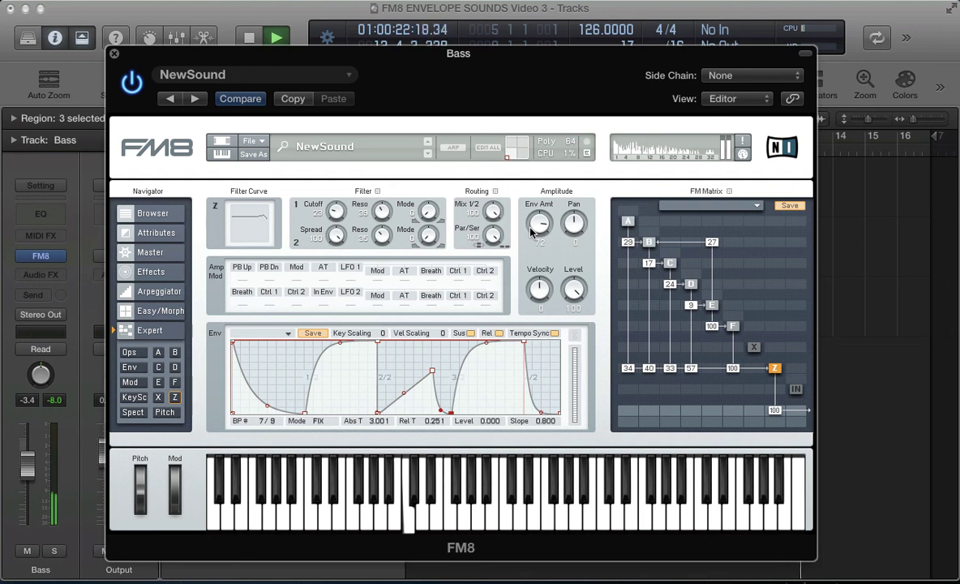
key("space")
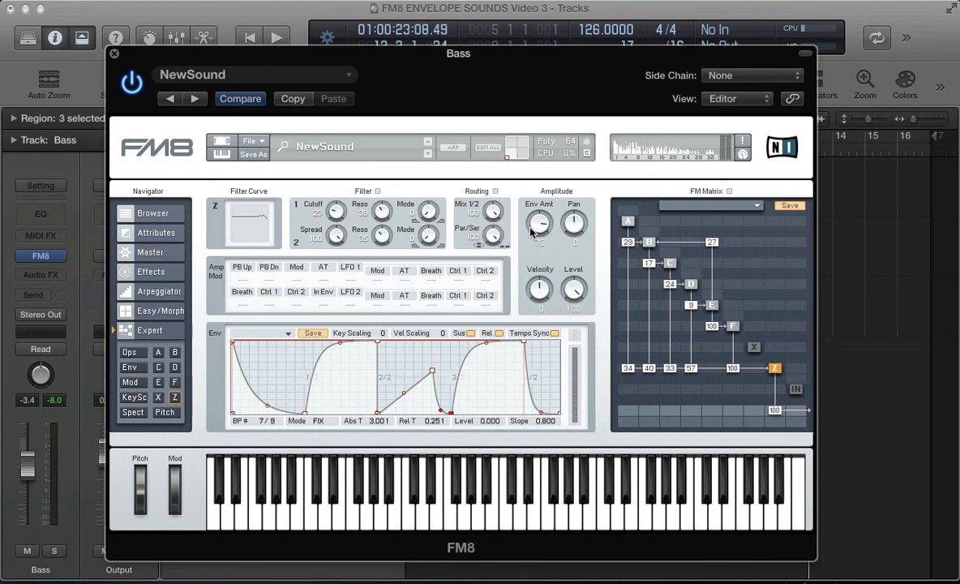